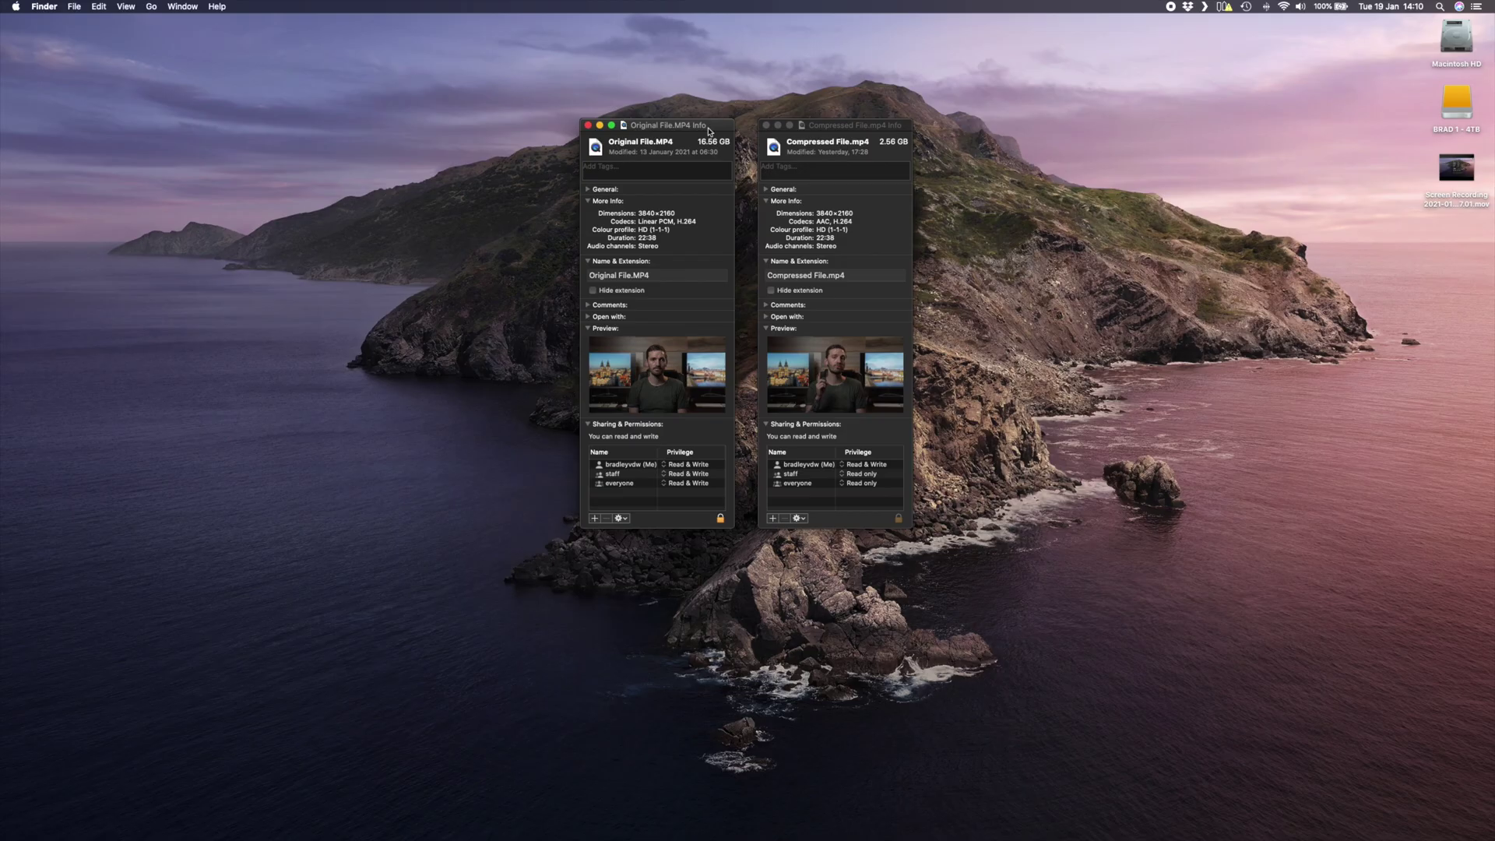
- Compare the original 16.56 GB file size with the compressed file's 2.56 GB in the Info windows
{"action": "left_click_drag", "start_coordinate": [697, 141], "coordinate": [731, 141]}
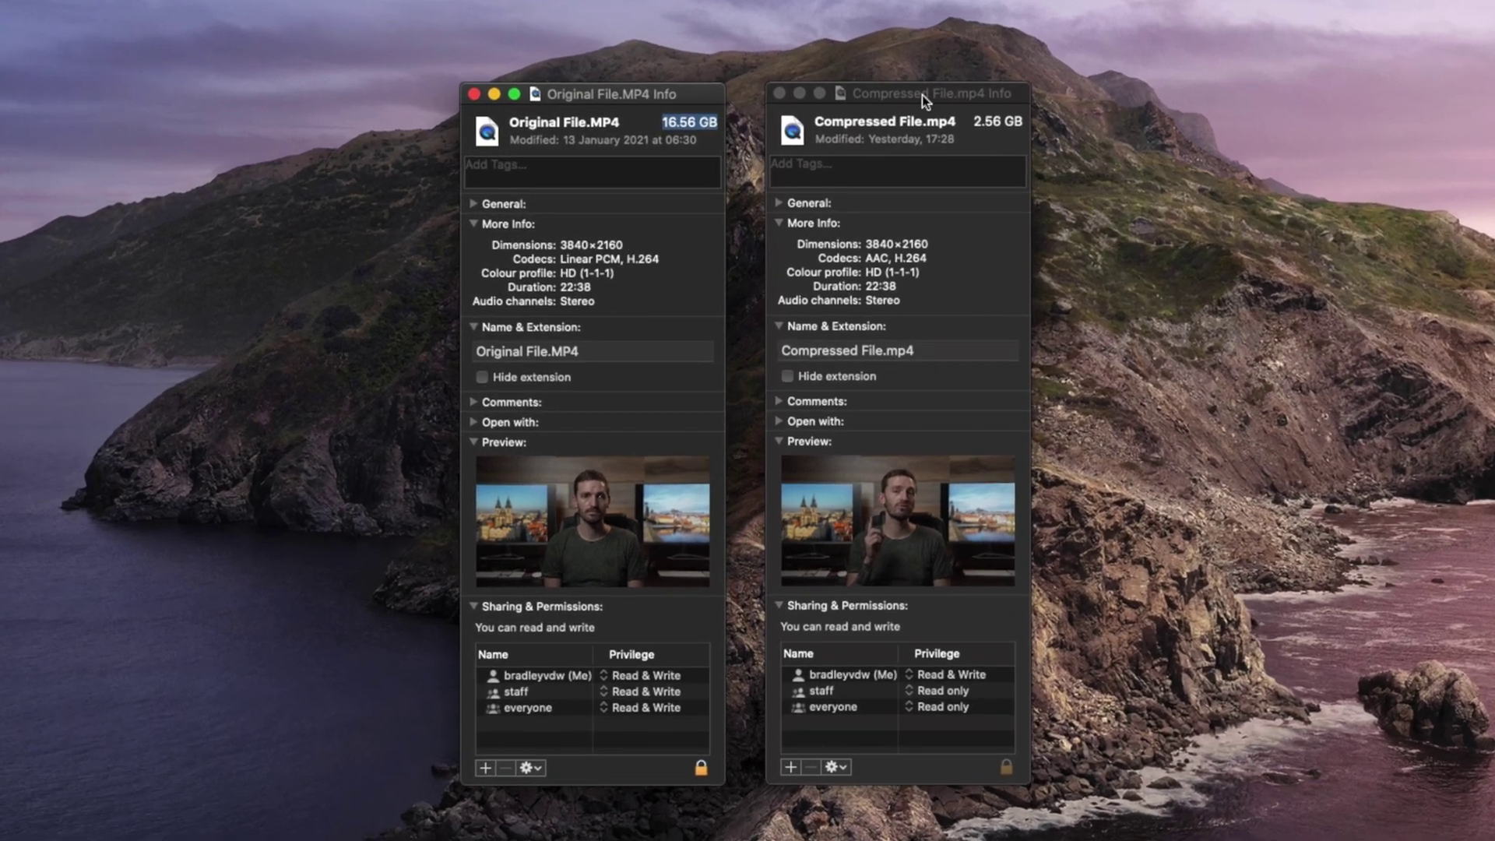
{"action": "left_click", "coordinate": [922, 95]}
{"action": "left_click_drag", "start_coordinate": [972, 125], "coordinate": [1035, 127]}
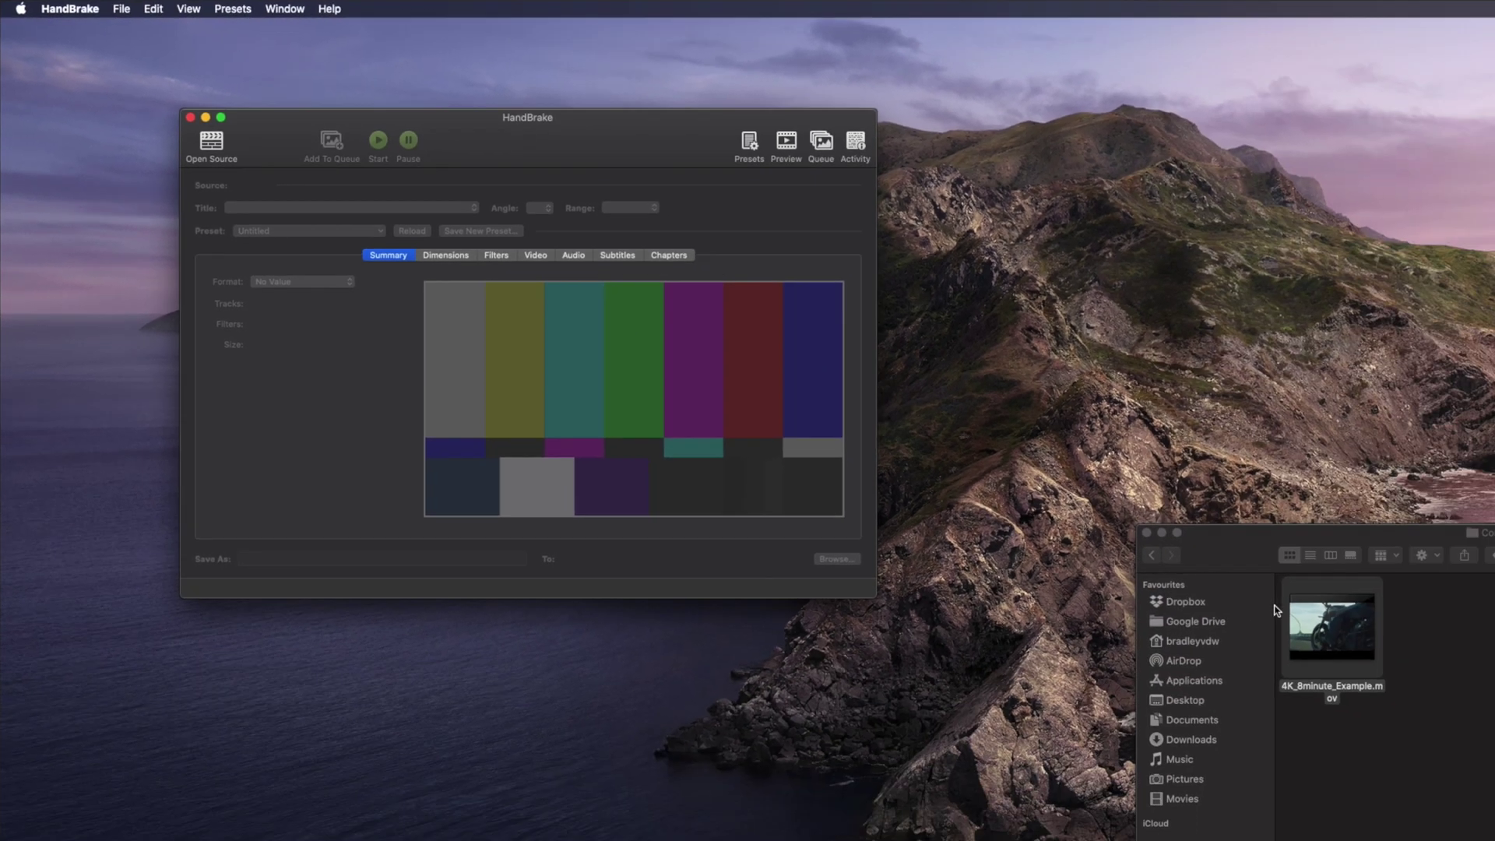
- Load 4K_8minute_Example.mov into HandBrake and choose the Full Resolution preset
{"action": "left_click_drag", "start_coordinate": [1494, 828], "coordinate": [1494, 799]}
{"action": "left_click_drag", "start_coordinate": [948, 466], "coordinate": [350, 211]}
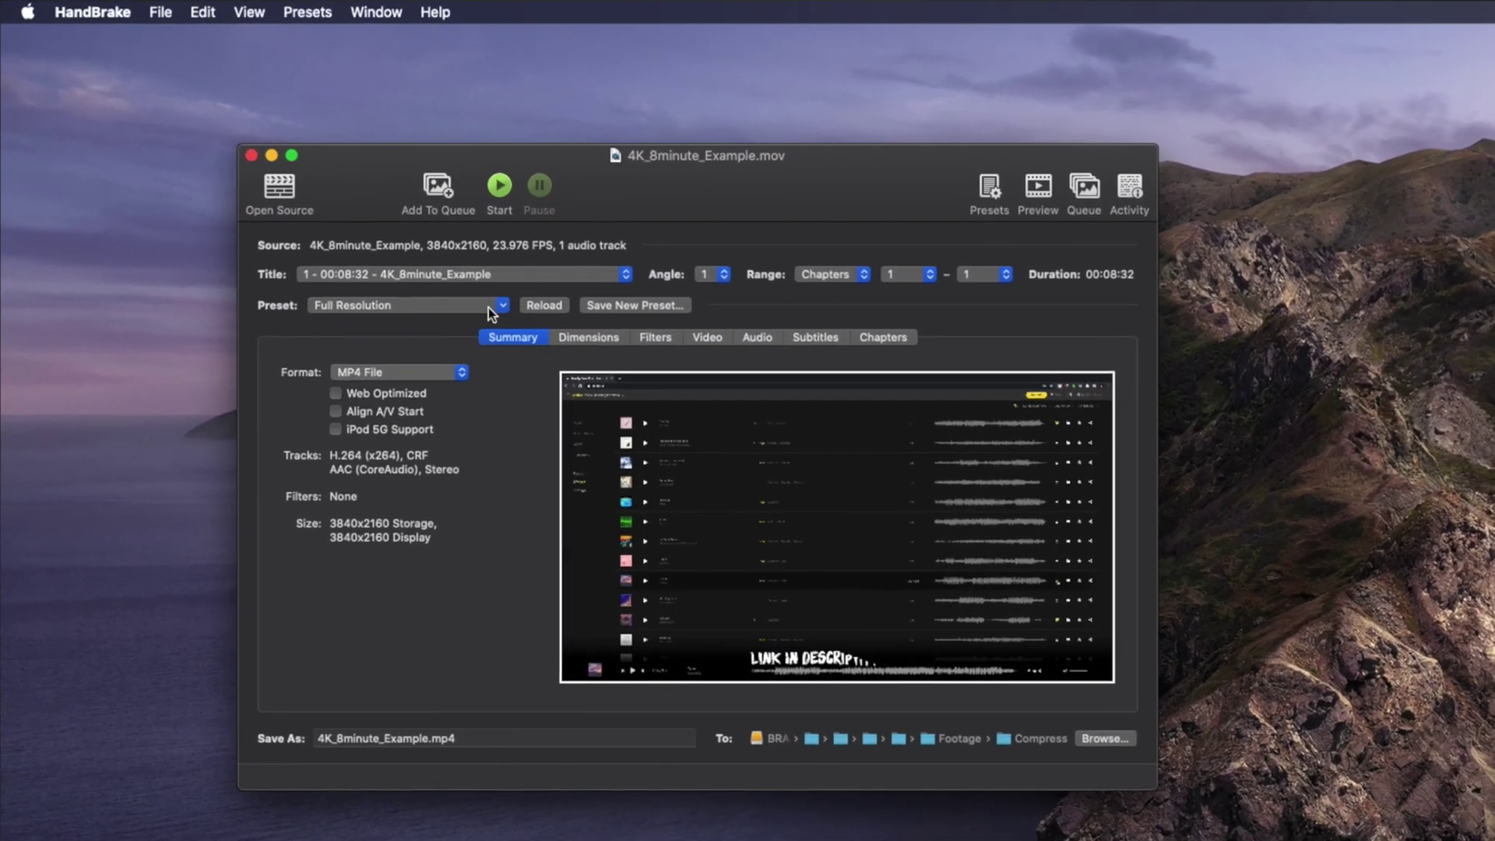
{"action": "left_click", "coordinate": [285, 179]}
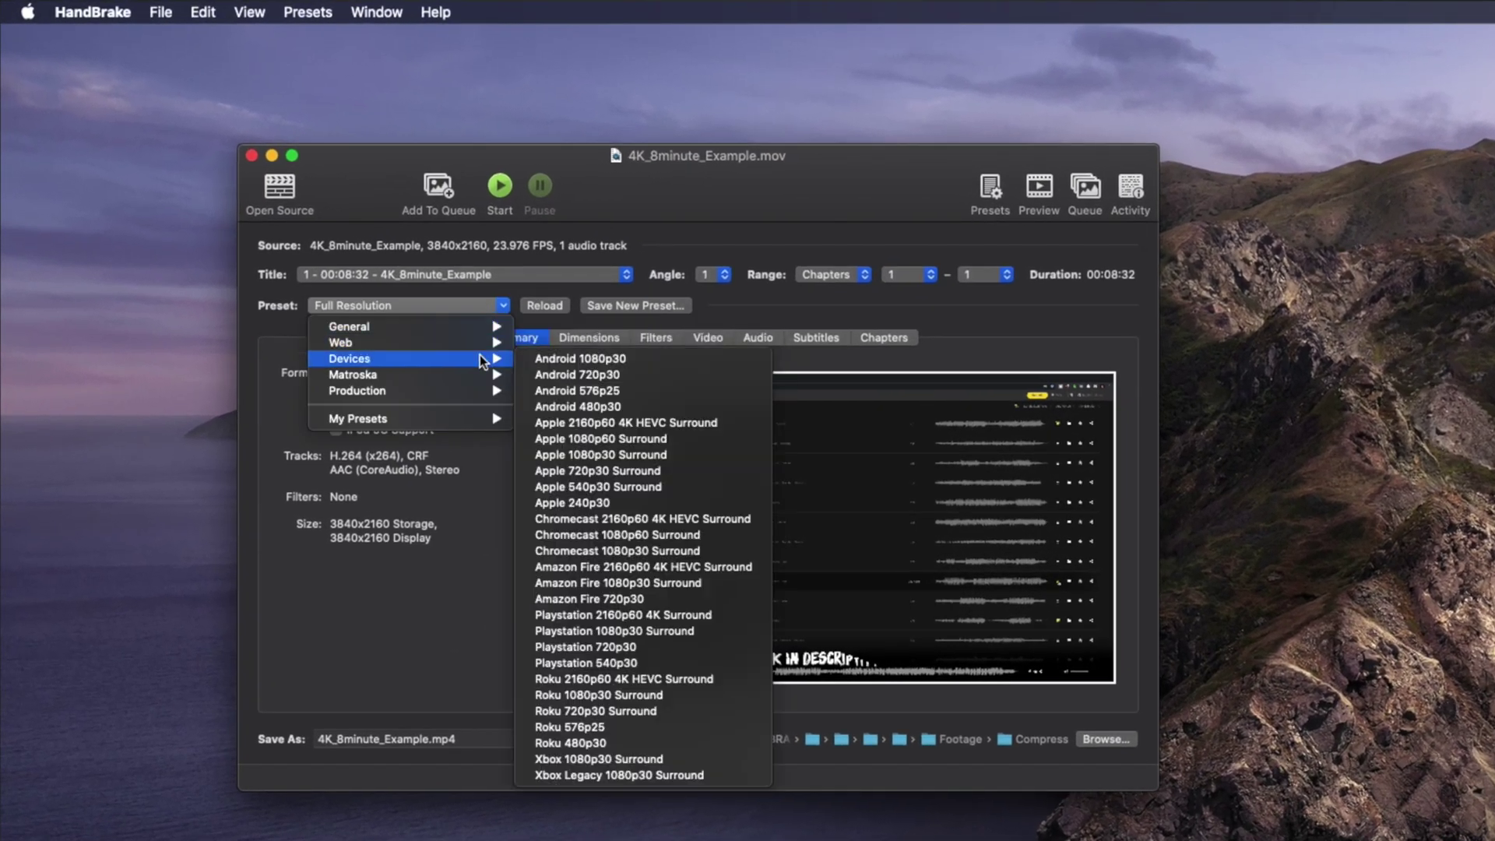
{"action": "mouse_move", "coordinate": [478, 374]}
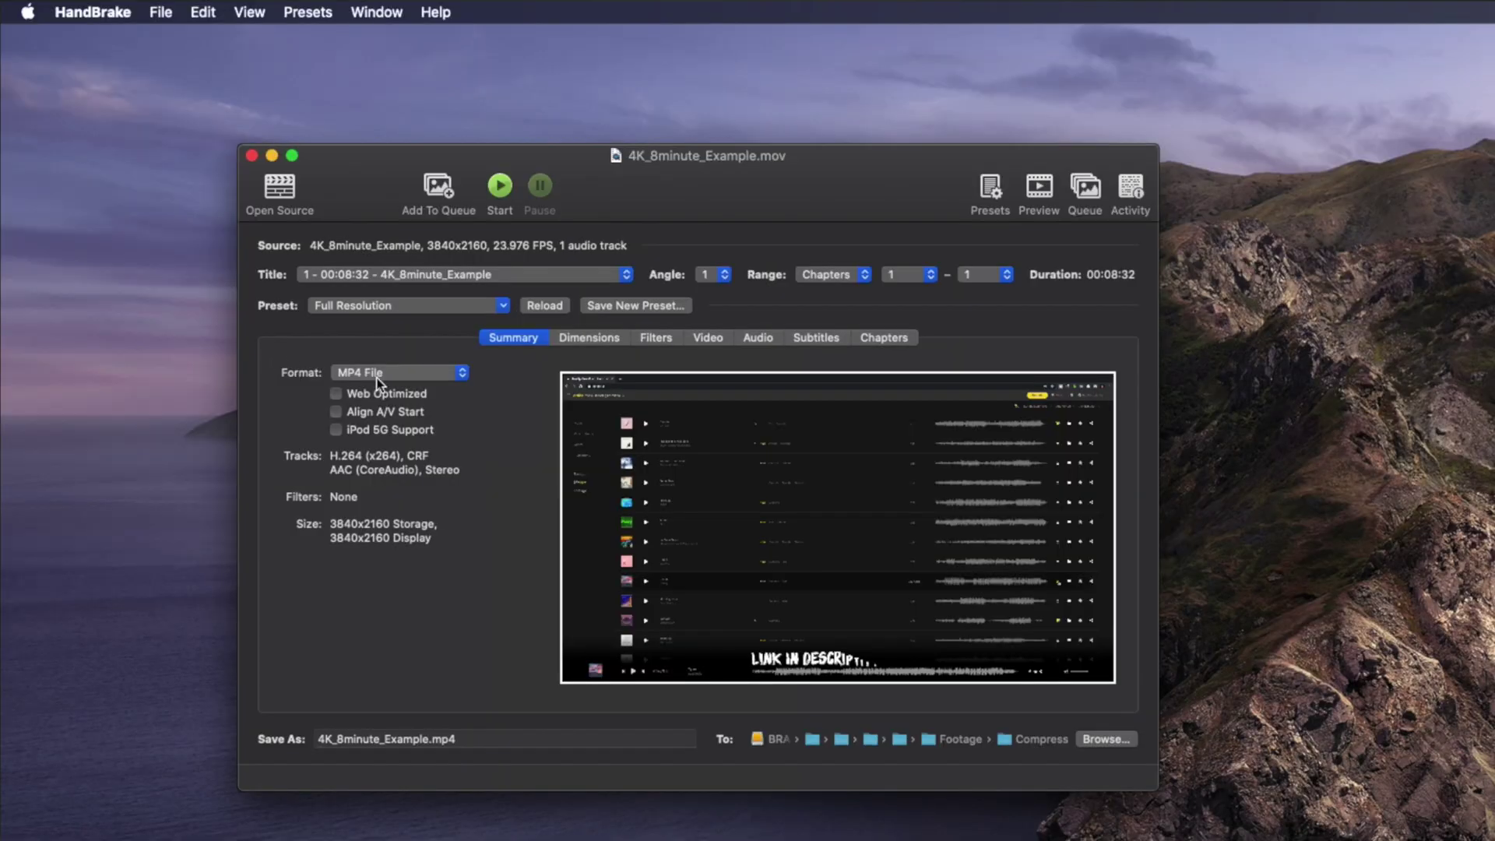
- Keep MP4 File as the output format and view the 3840×2160 dimension settings
{"action": "left_click", "coordinate": [377, 373]}
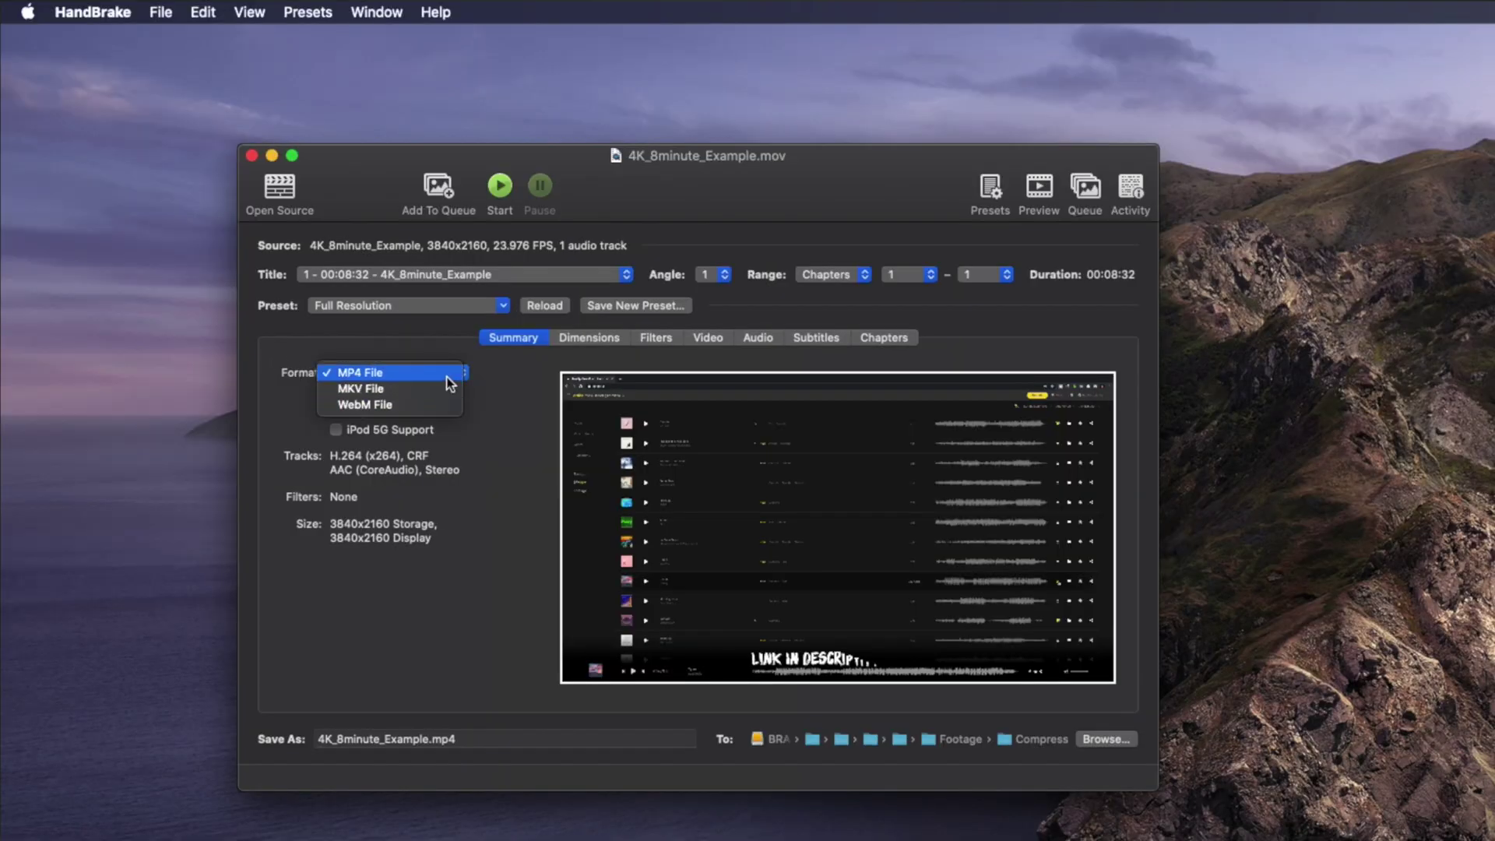
{"action": "left_click", "coordinate": [450, 374]}
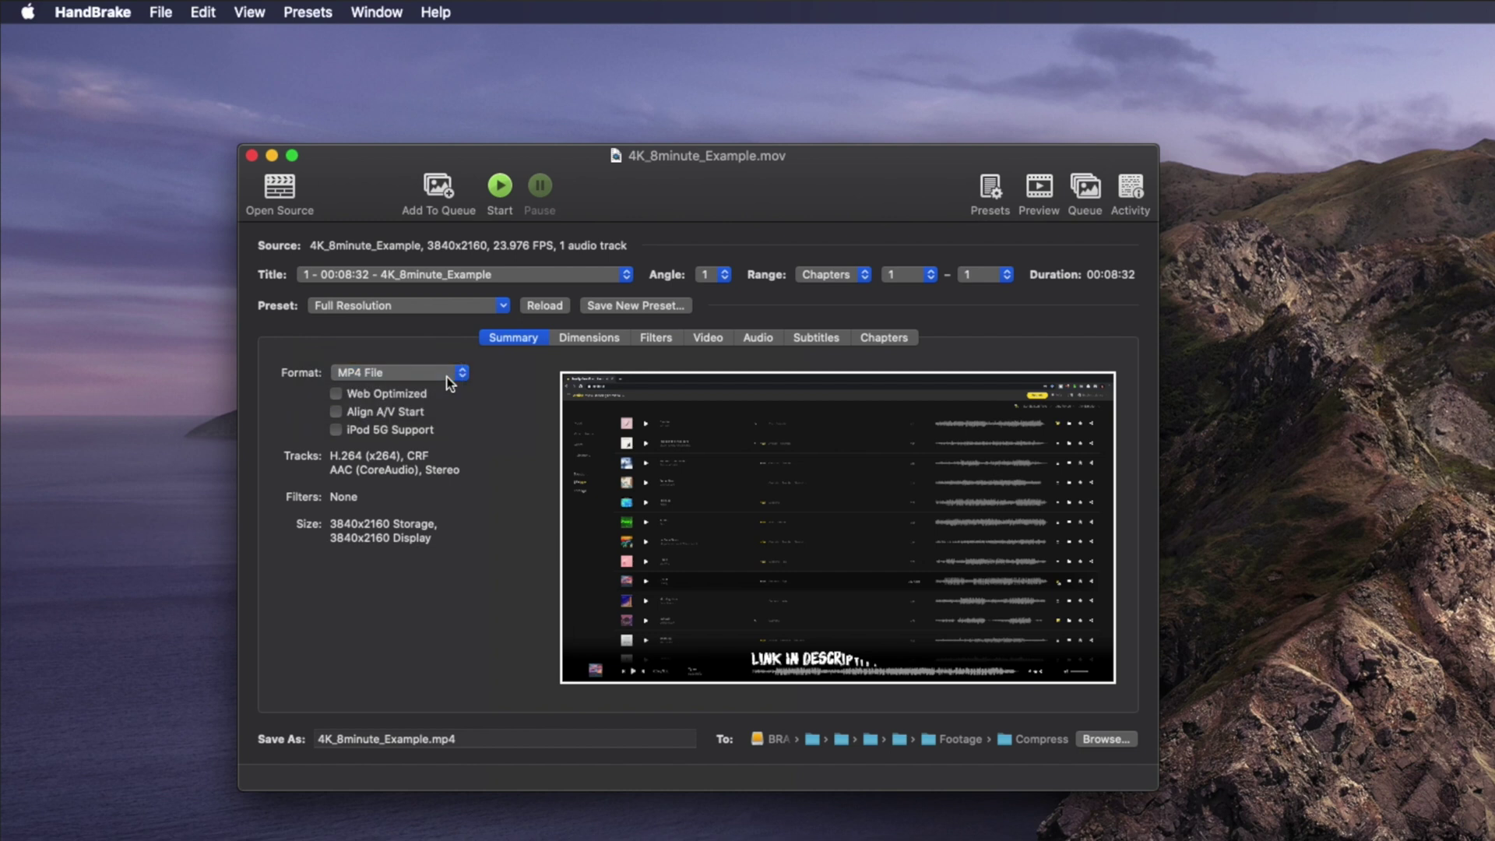
{"action": "left_click", "coordinate": [599, 337]}
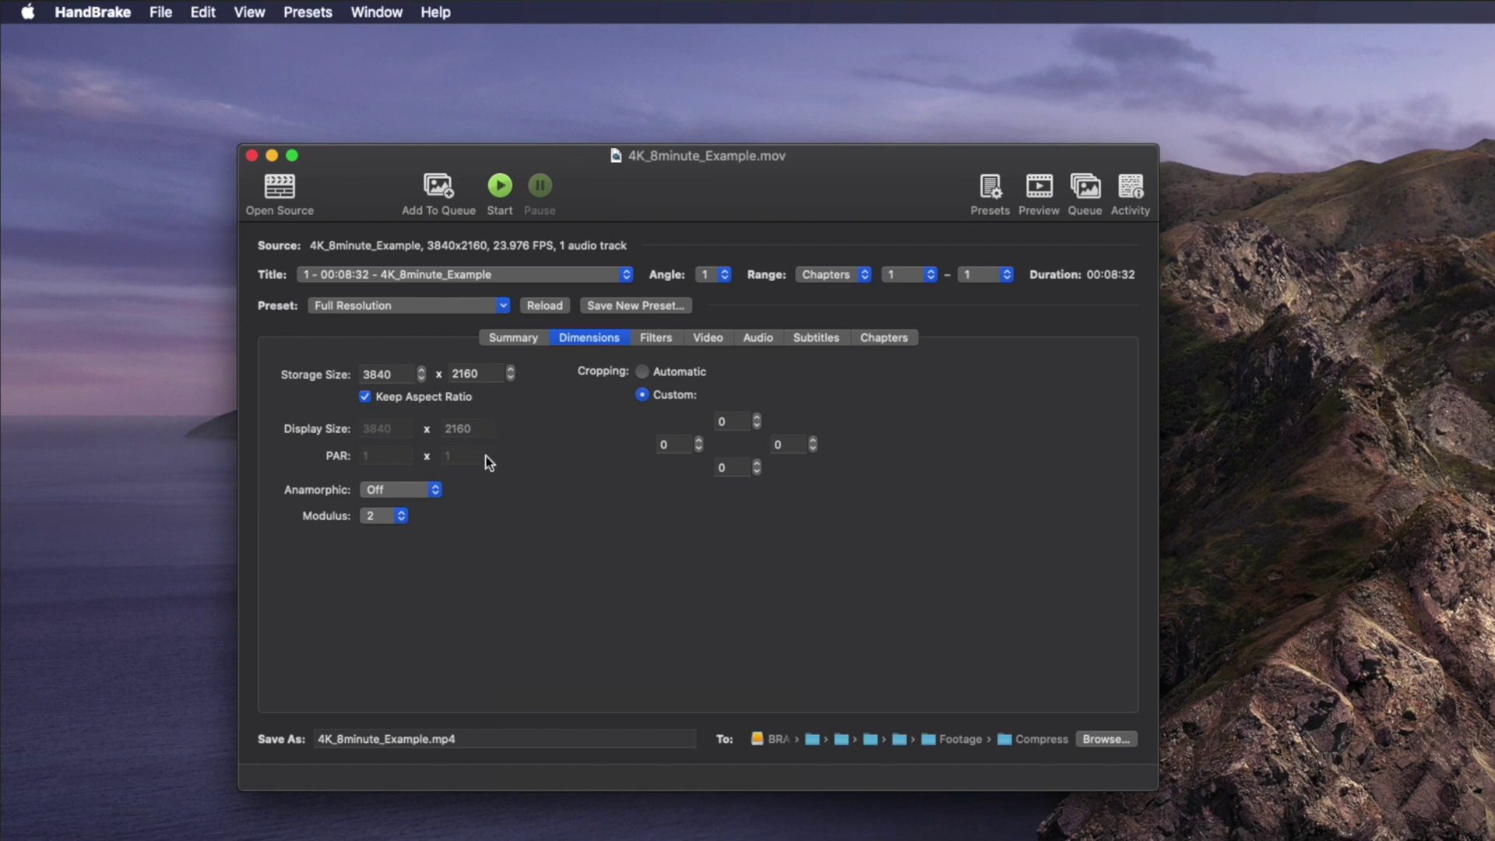
- Leave Anamorphic Off, and leave the Detelecine and Interlace Detection filters Off
{"action": "left_click", "coordinate": [417, 491]}
{"action": "left_click", "coordinate": [418, 491]}
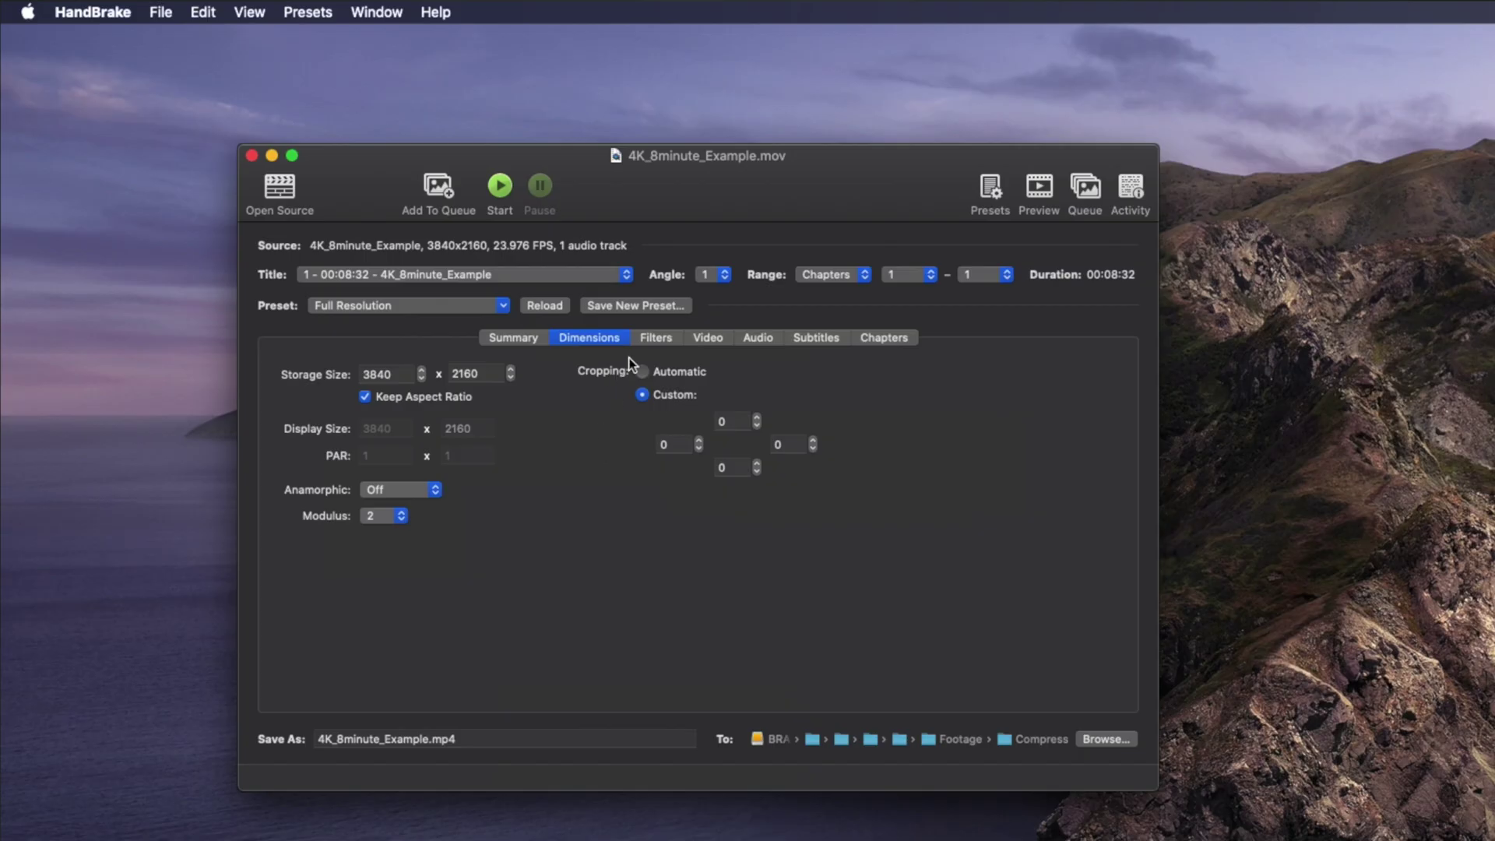
{"action": "left_click", "coordinate": [642, 340]}
{"action": "left_click", "coordinate": [445, 375]}
{"action": "left_click", "coordinate": [445, 376]}
{"action": "left_click", "coordinate": [445, 414]}
{"action": "left_click", "coordinate": [450, 417]}
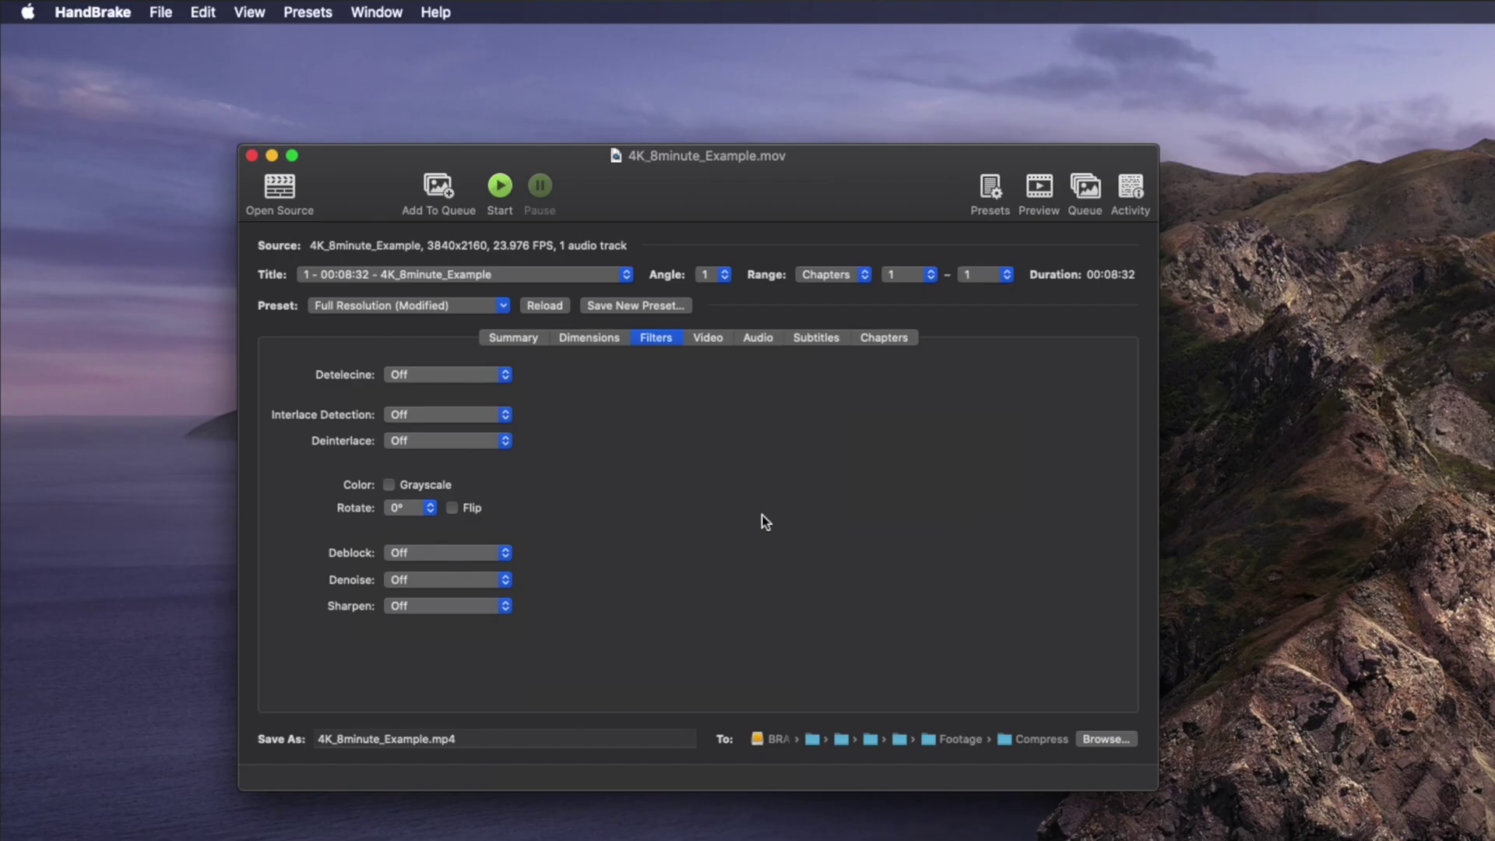
- Keep the H.264 (x264) encoder with a same-as-source frame rate
{"action": "left_click", "coordinate": [708, 338]}
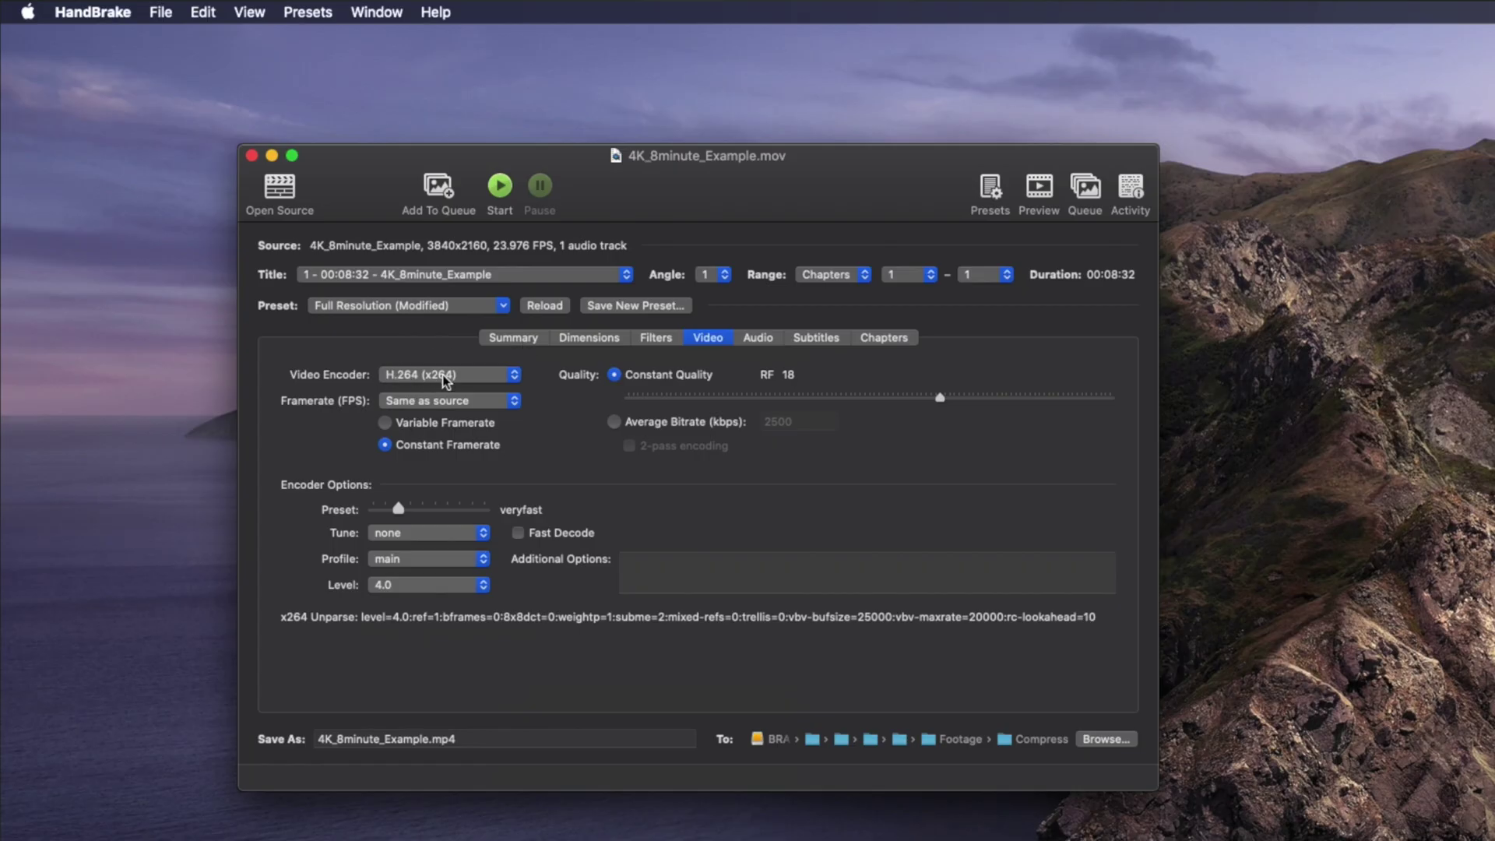
{"action": "left_click", "coordinate": [444, 378]}
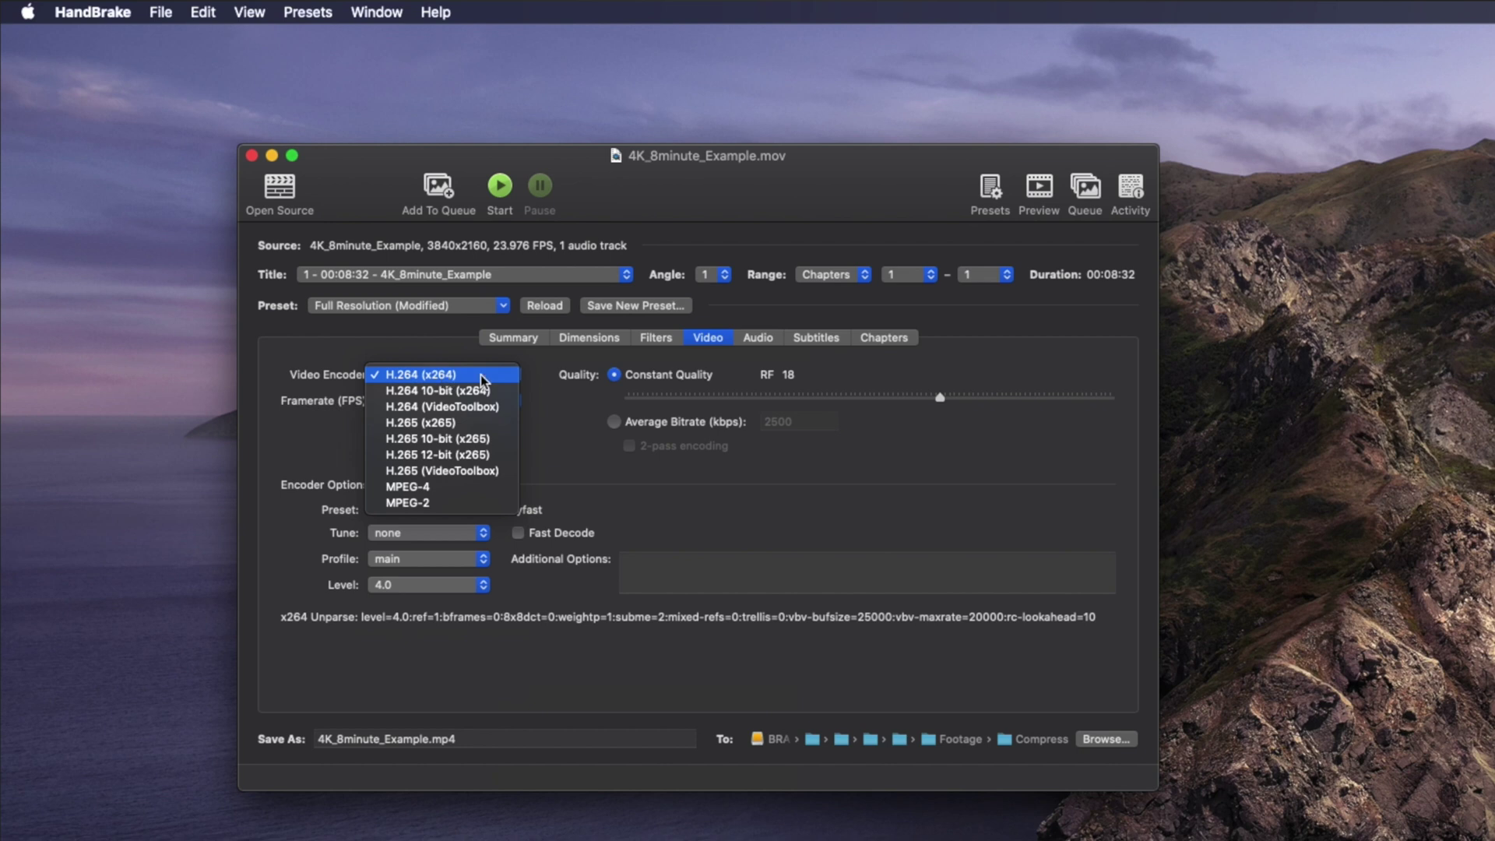
{"action": "left_click", "coordinate": [492, 375]}
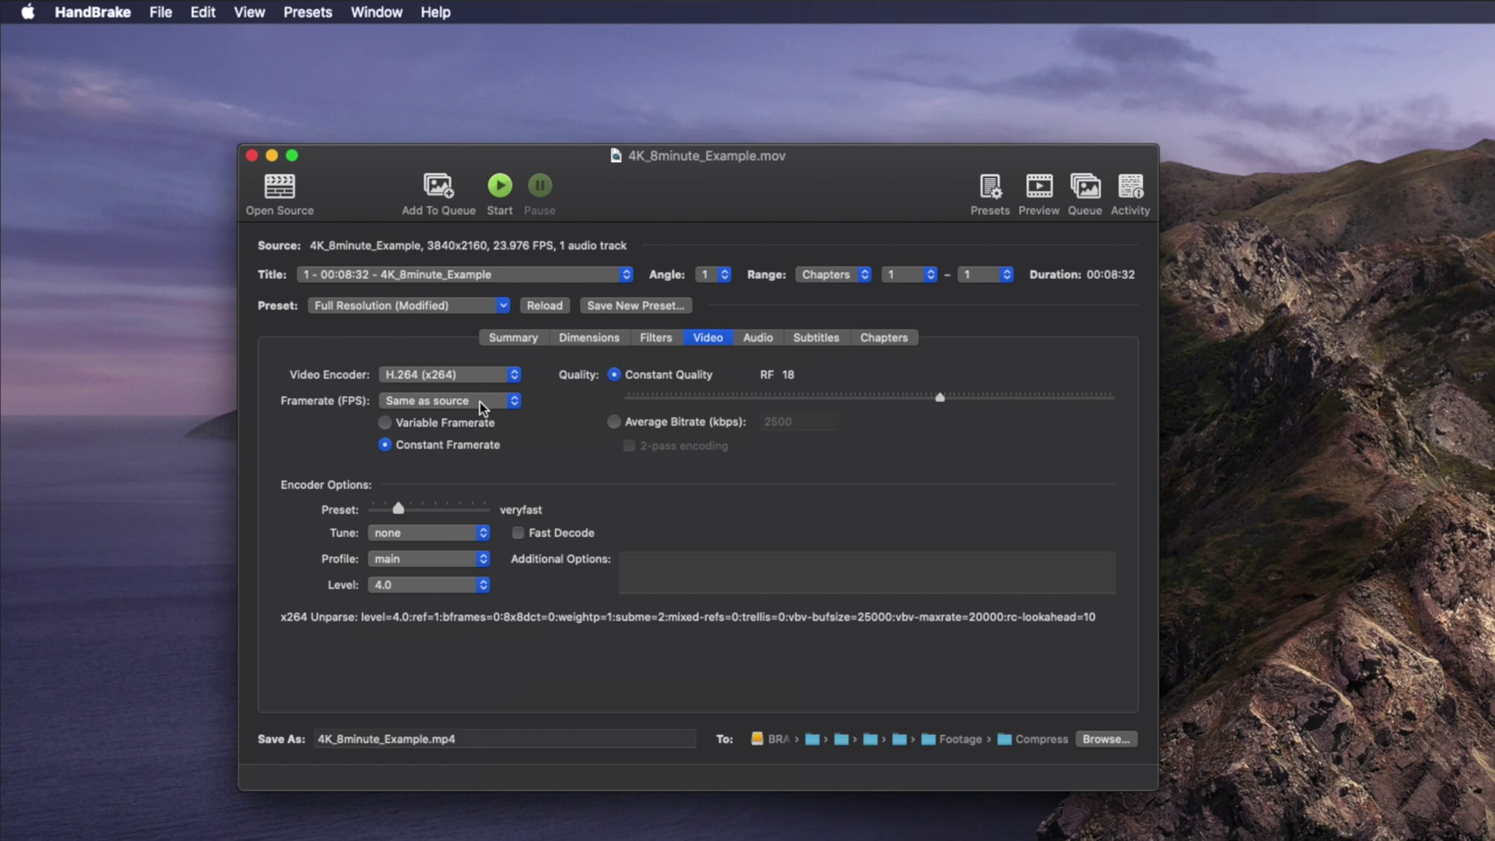
{"action": "left_click", "coordinate": [480, 402]}
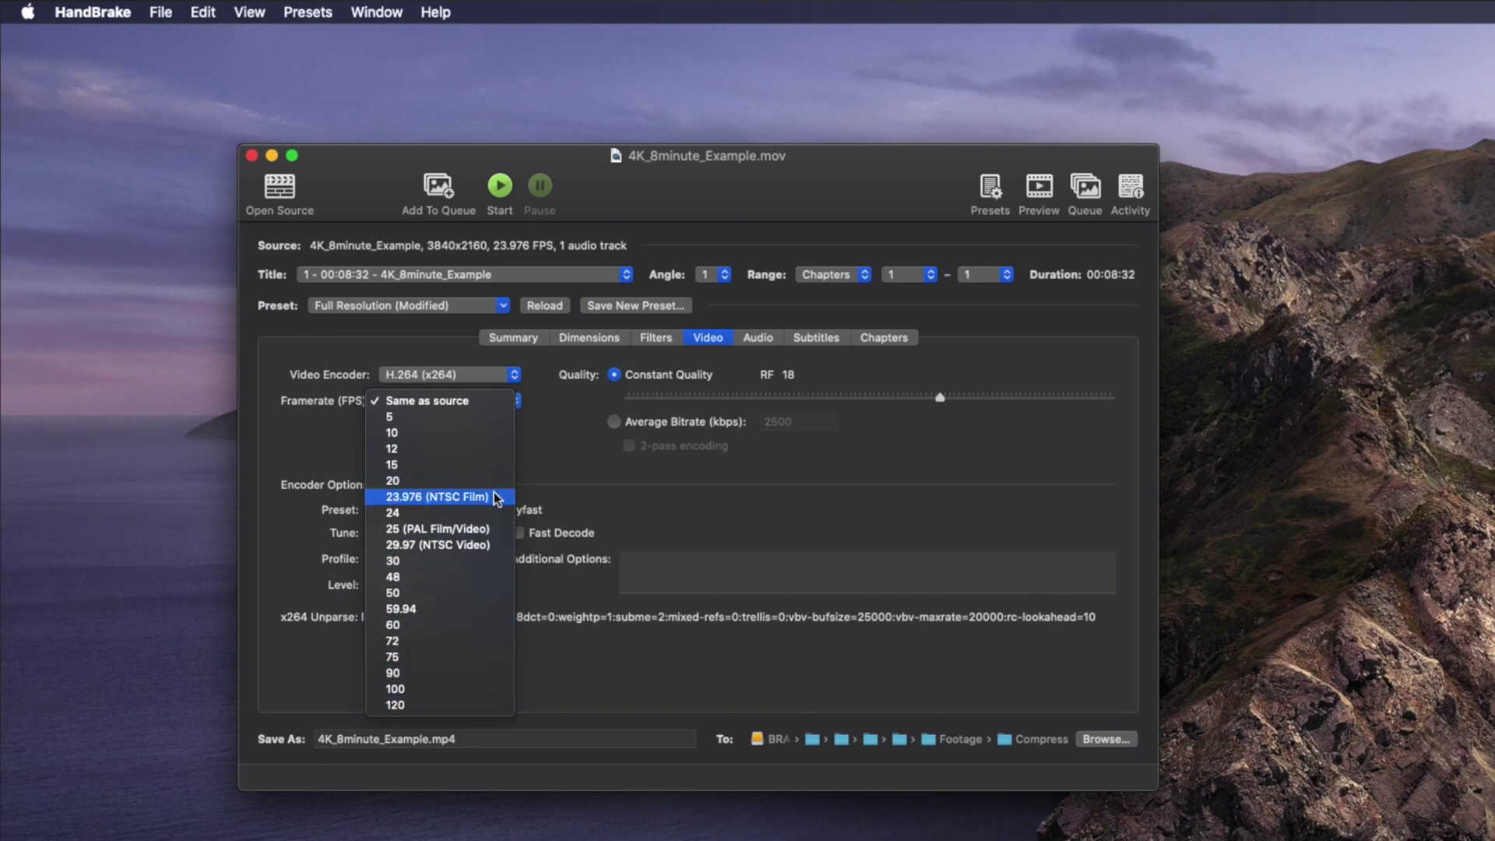
{"action": "left_click", "coordinate": [487, 402]}
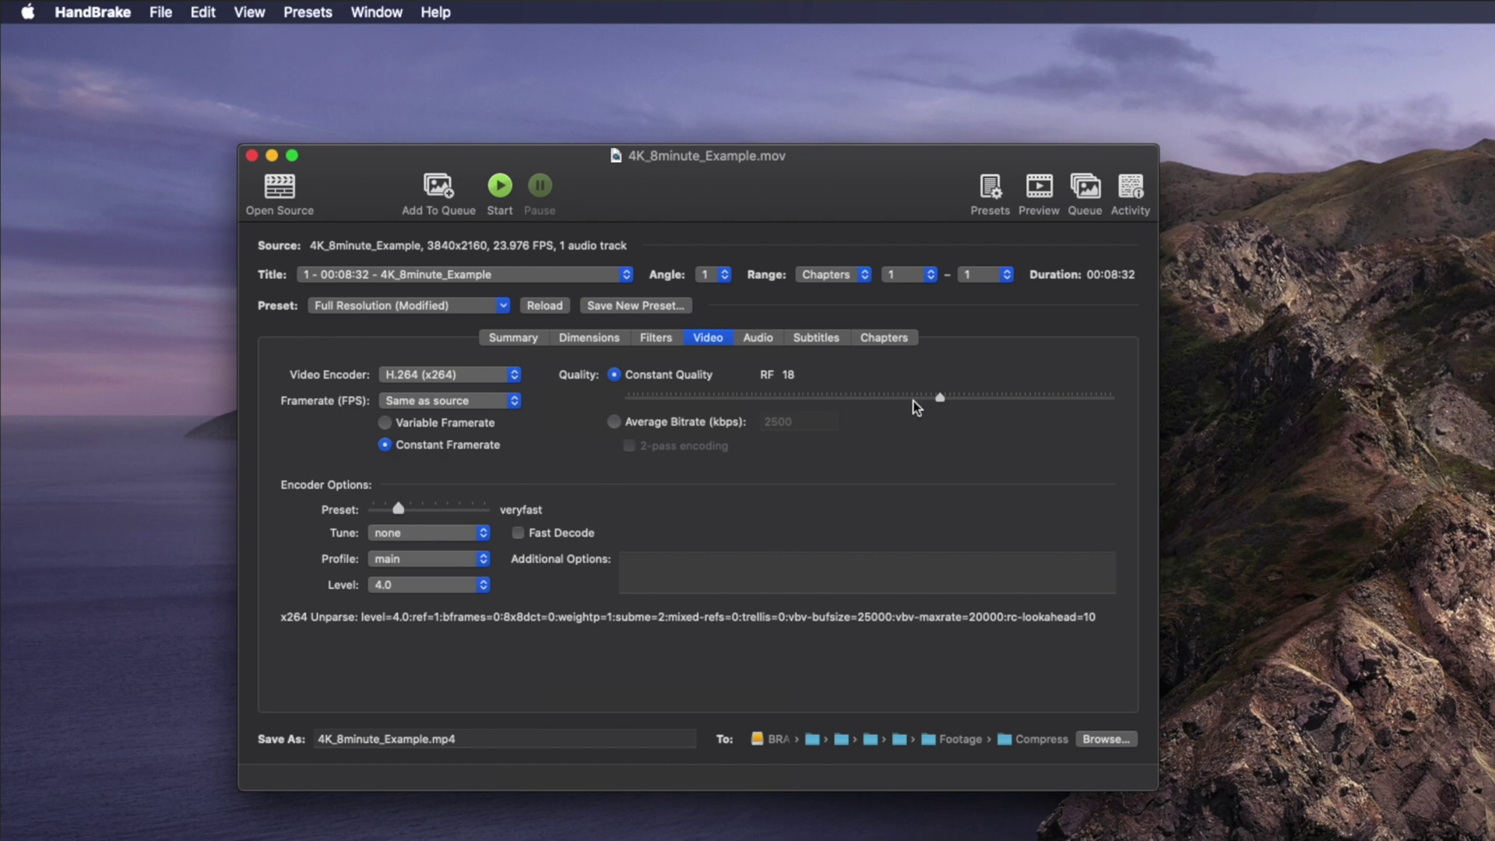
- Try RF 11, 25.5 and 15 on the quality slider, settling back at RF 18
{"action": "left_click_drag", "start_coordinate": [939, 398], "coordinate": [1006, 399]}
{"action": "left_click_drag", "start_coordinate": [1067, 399], "coordinate": [859, 399]}
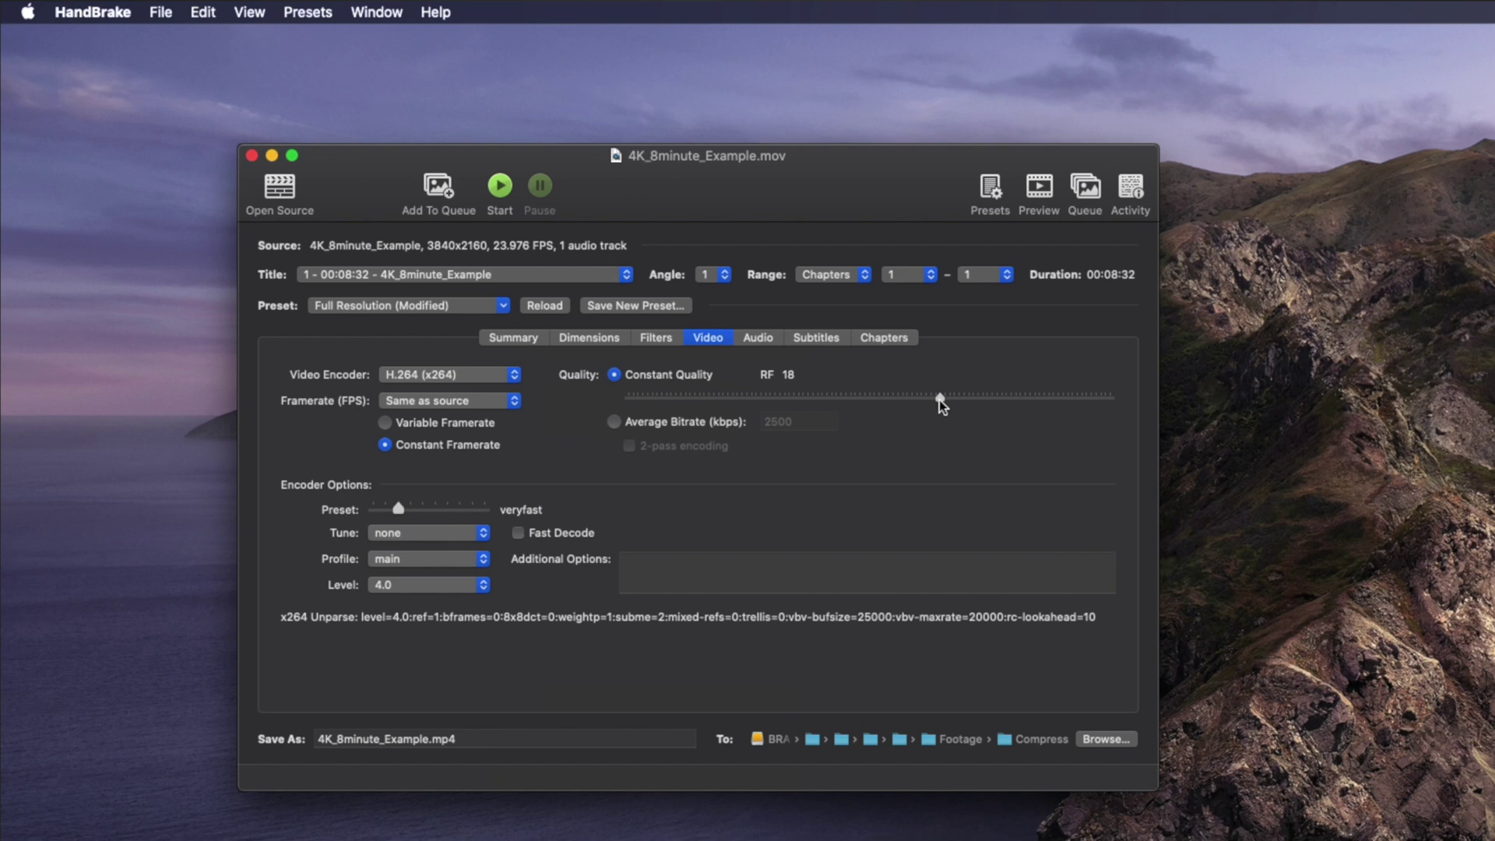
{"action": "left_click_drag", "start_coordinate": [940, 400], "coordinate": [970, 400]}
{"action": "left_click_drag", "start_coordinate": [960, 400], "coordinate": [938, 401]}
- Keep the audio bitrate at 160 kbps and review the Subtitles and Chapters settings
{"action": "left_click", "coordinate": [764, 338]}
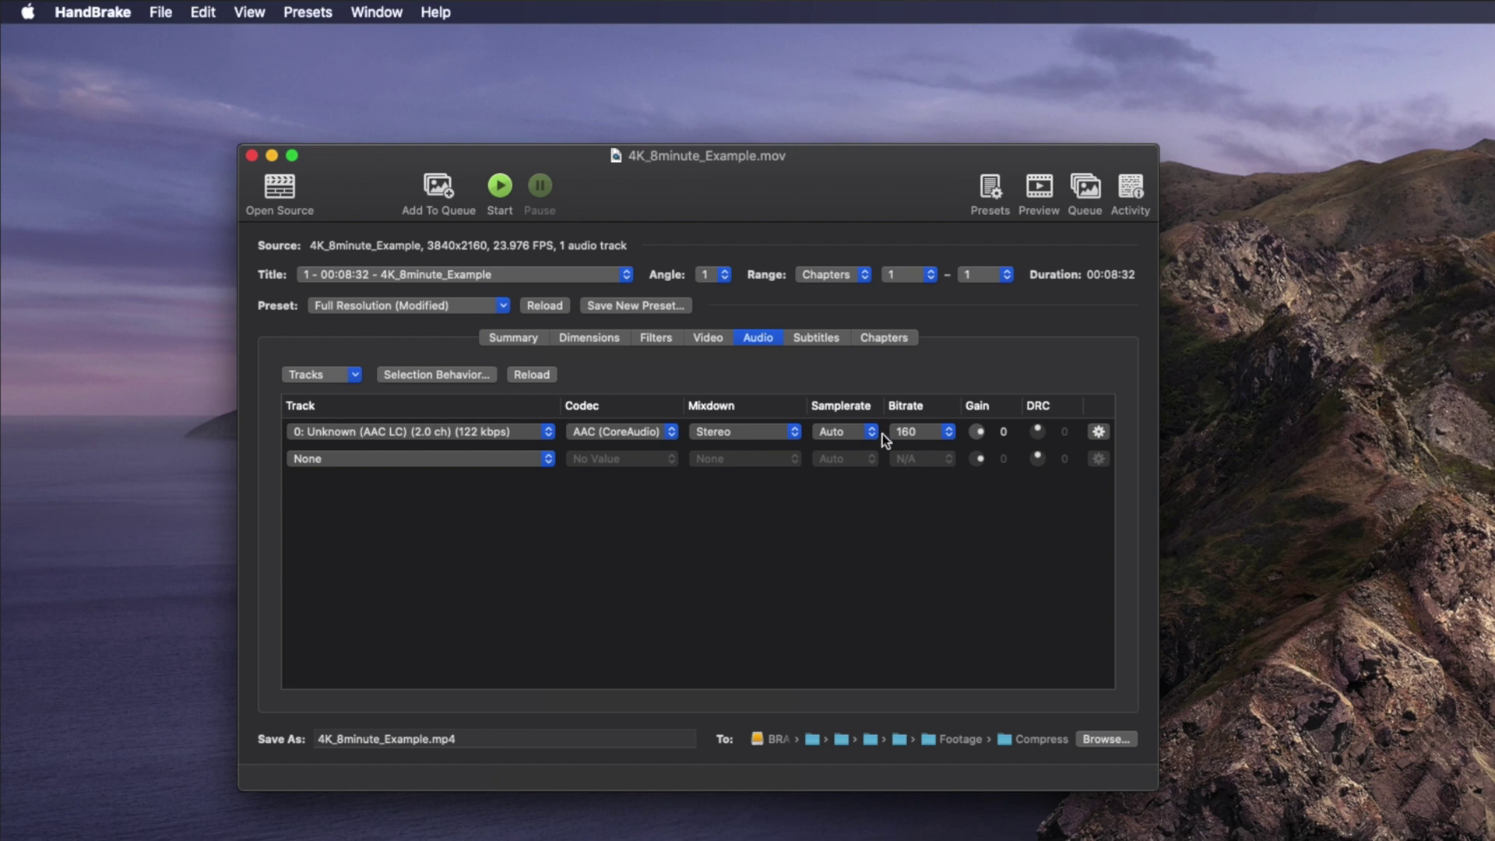
{"action": "left_click", "coordinate": [925, 446]}
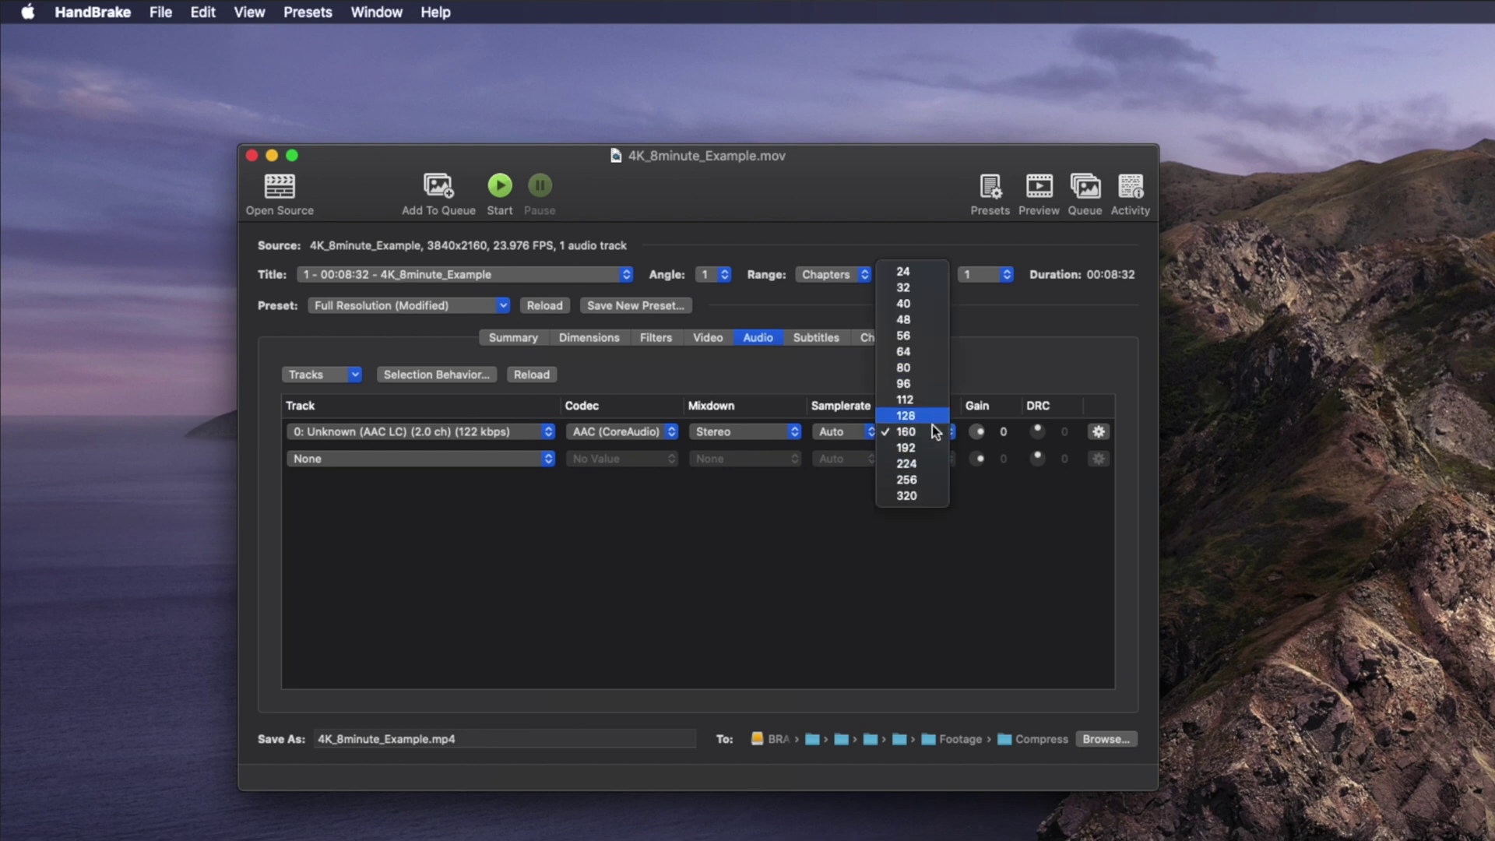
{"action": "left_click", "coordinate": [936, 433]}
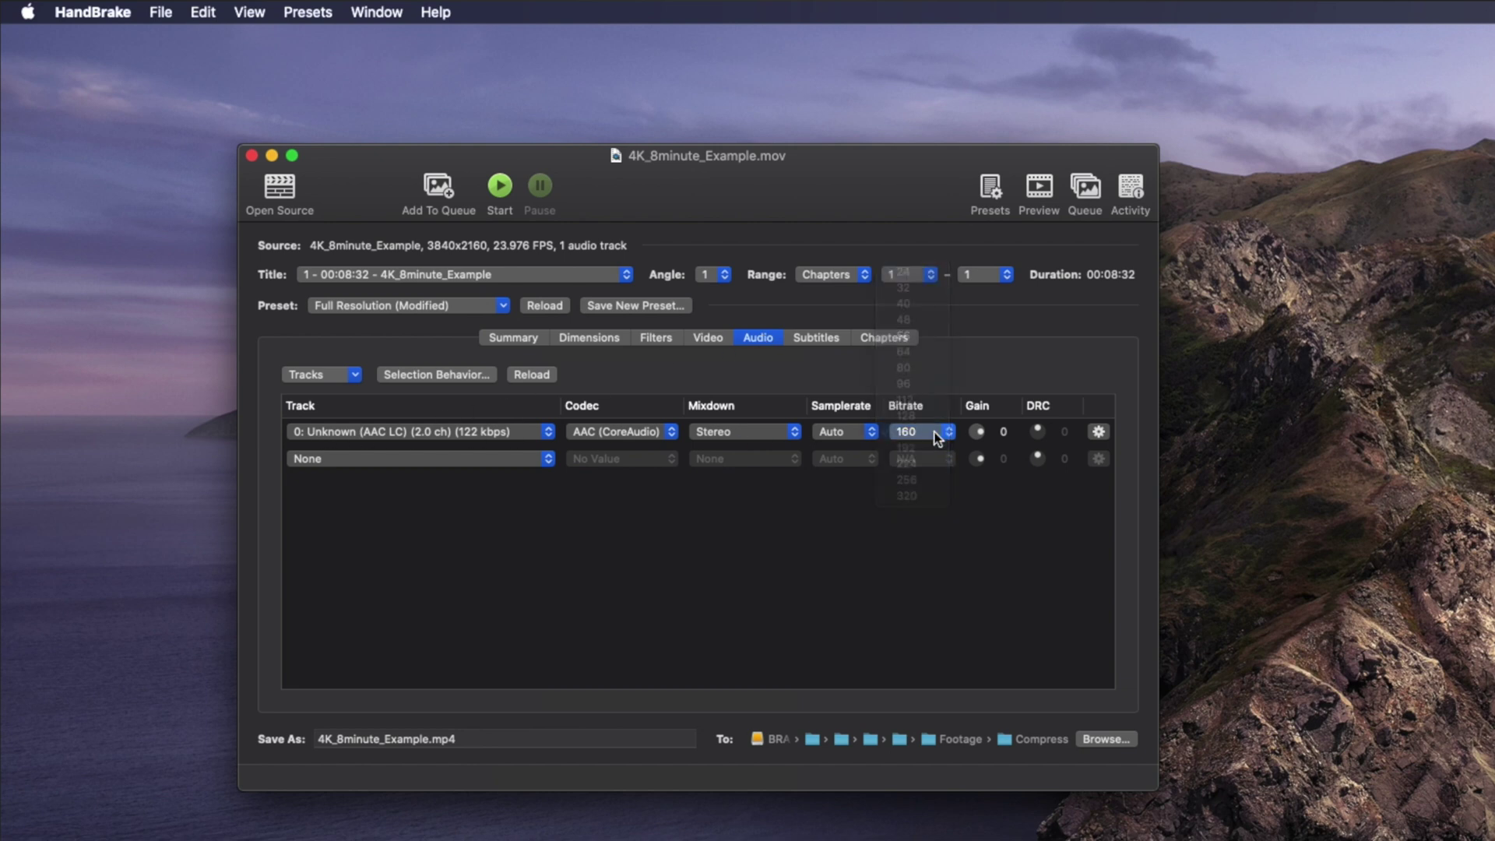
{"action": "left_click", "coordinate": [810, 339]}
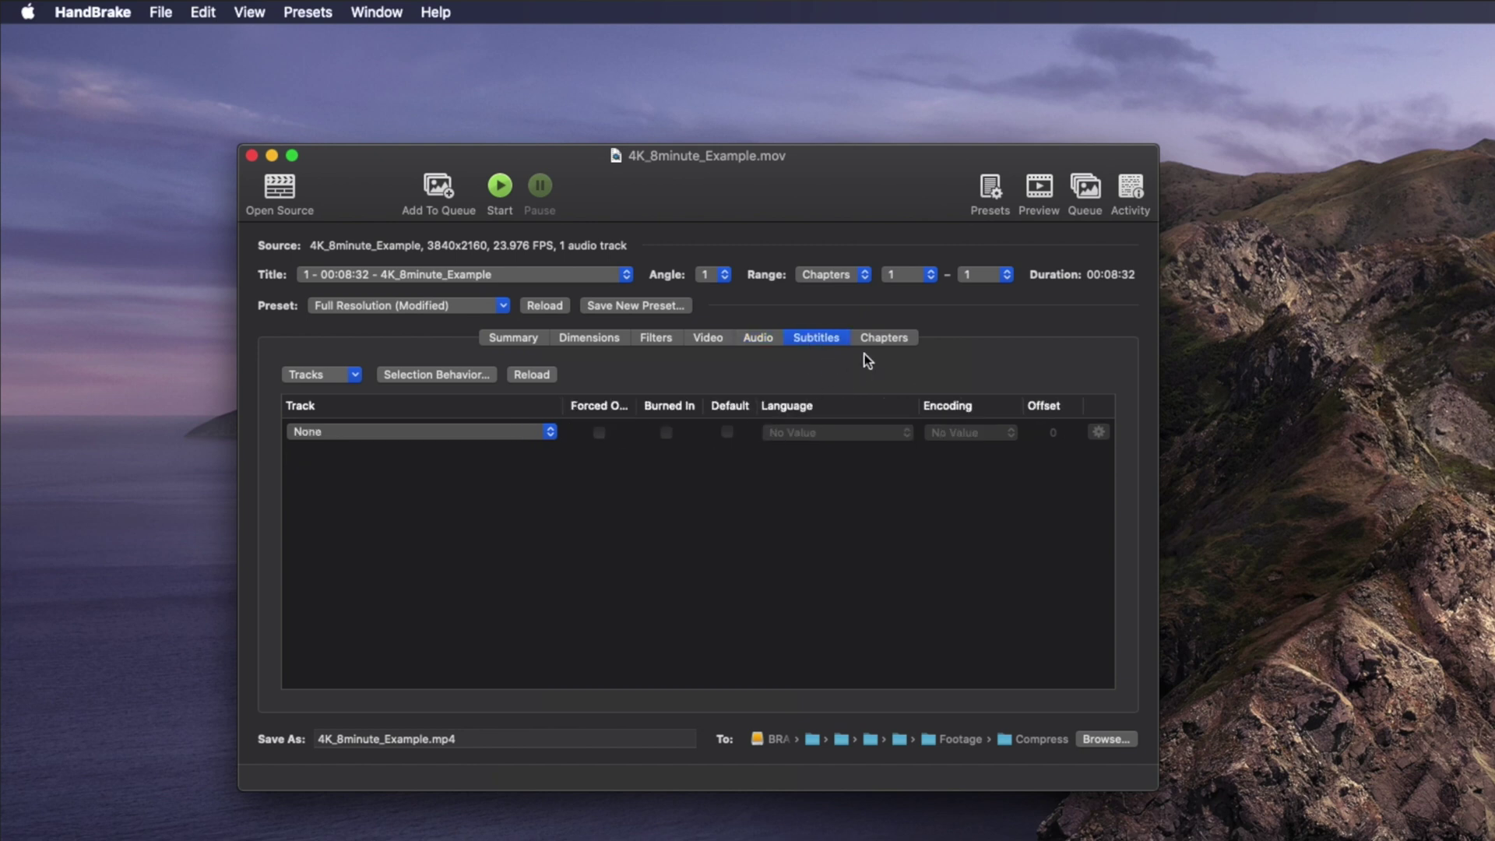
{"action": "left_click", "coordinate": [892, 341]}
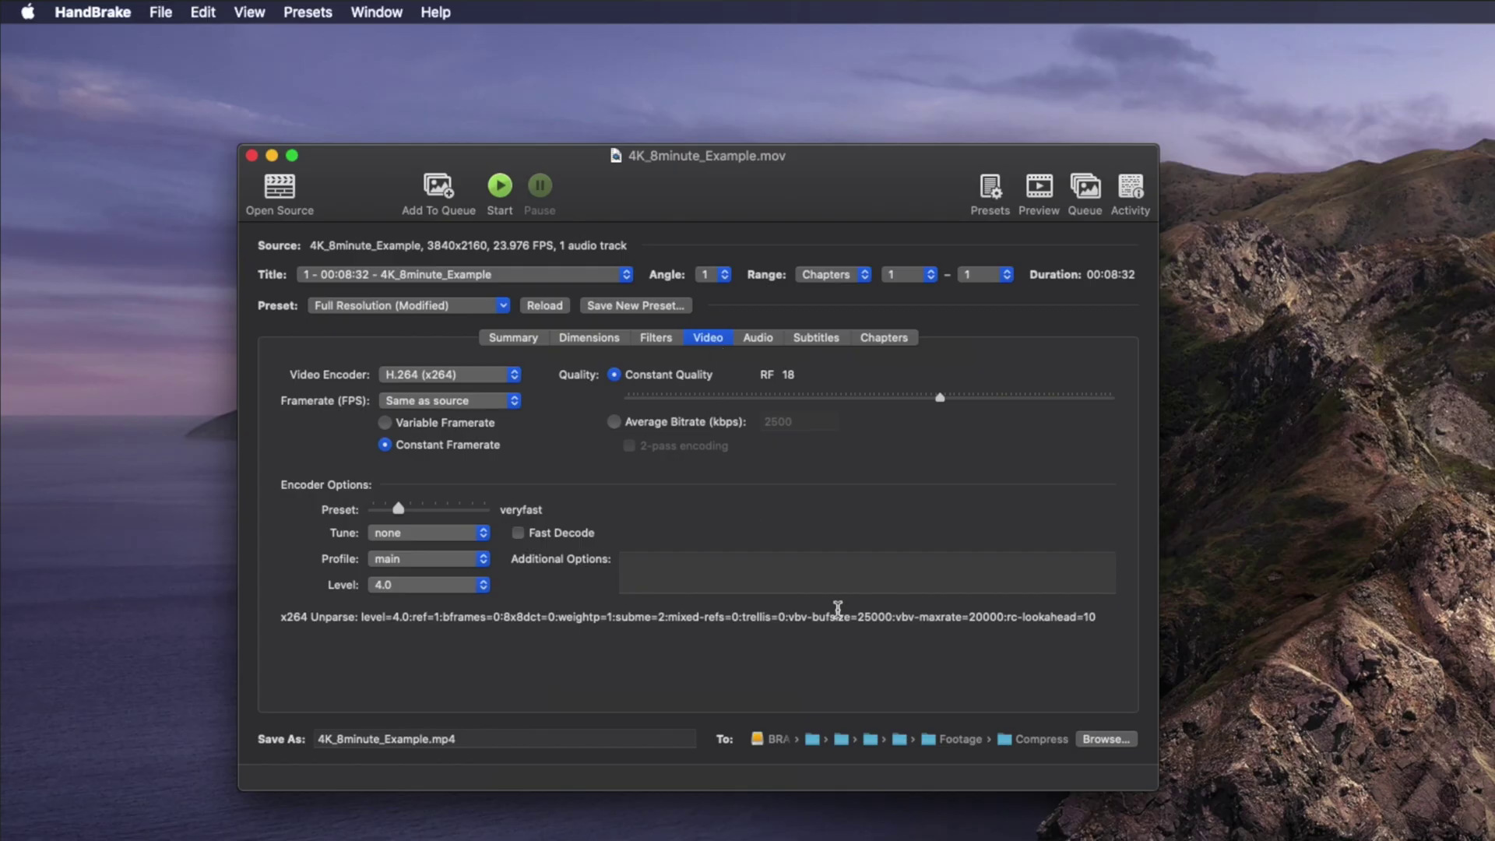
- Set the output destination to the Desktop and start encoding 4K_8minute_Example.mp4
{"action": "left_click", "coordinate": [1096, 736]}
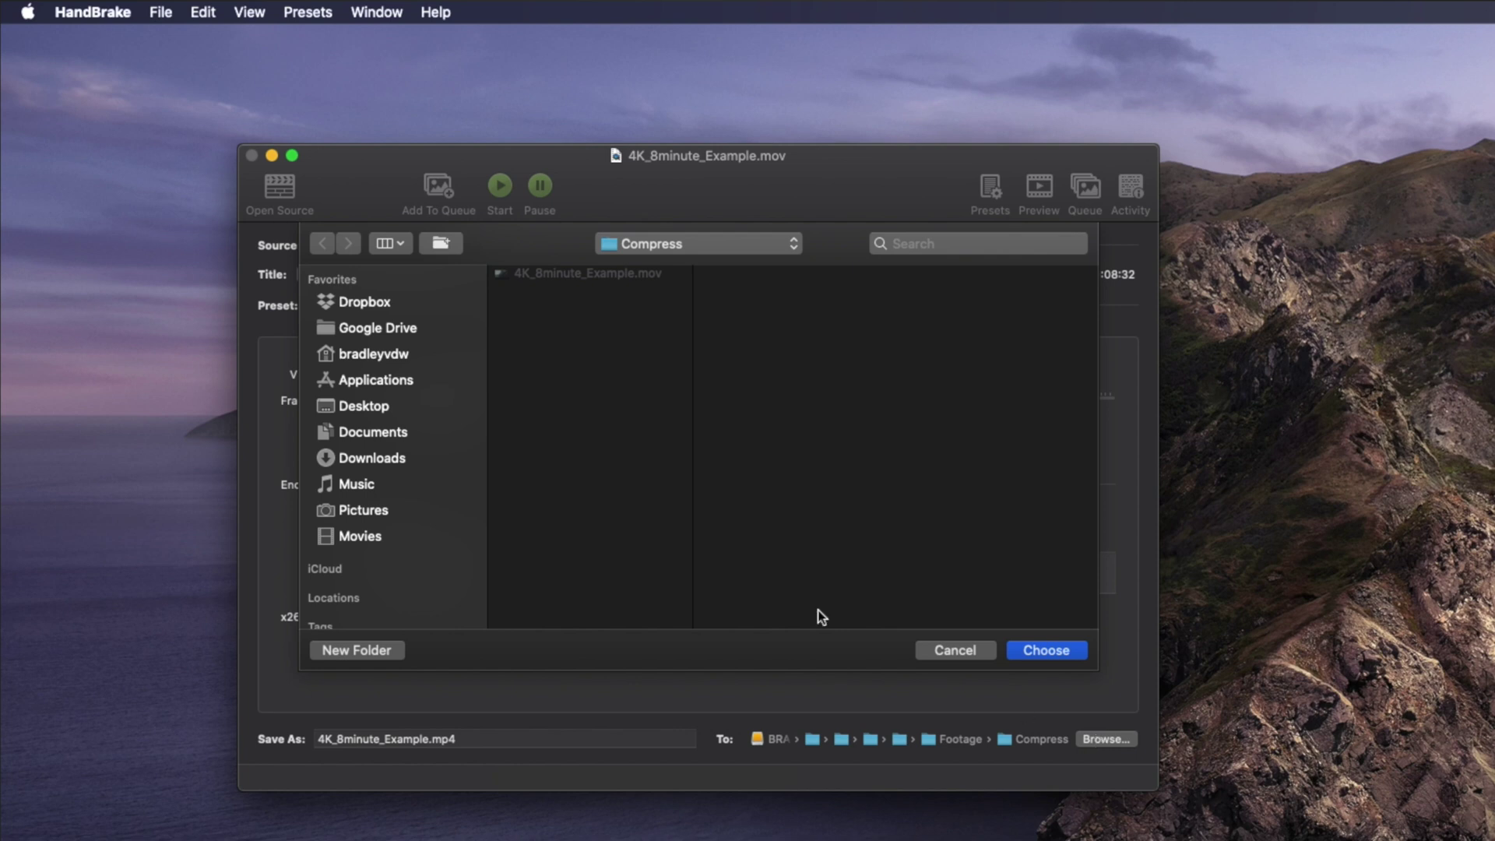
{"action": "left_click", "coordinate": [380, 403]}
{"action": "left_click", "coordinate": [1075, 654]}
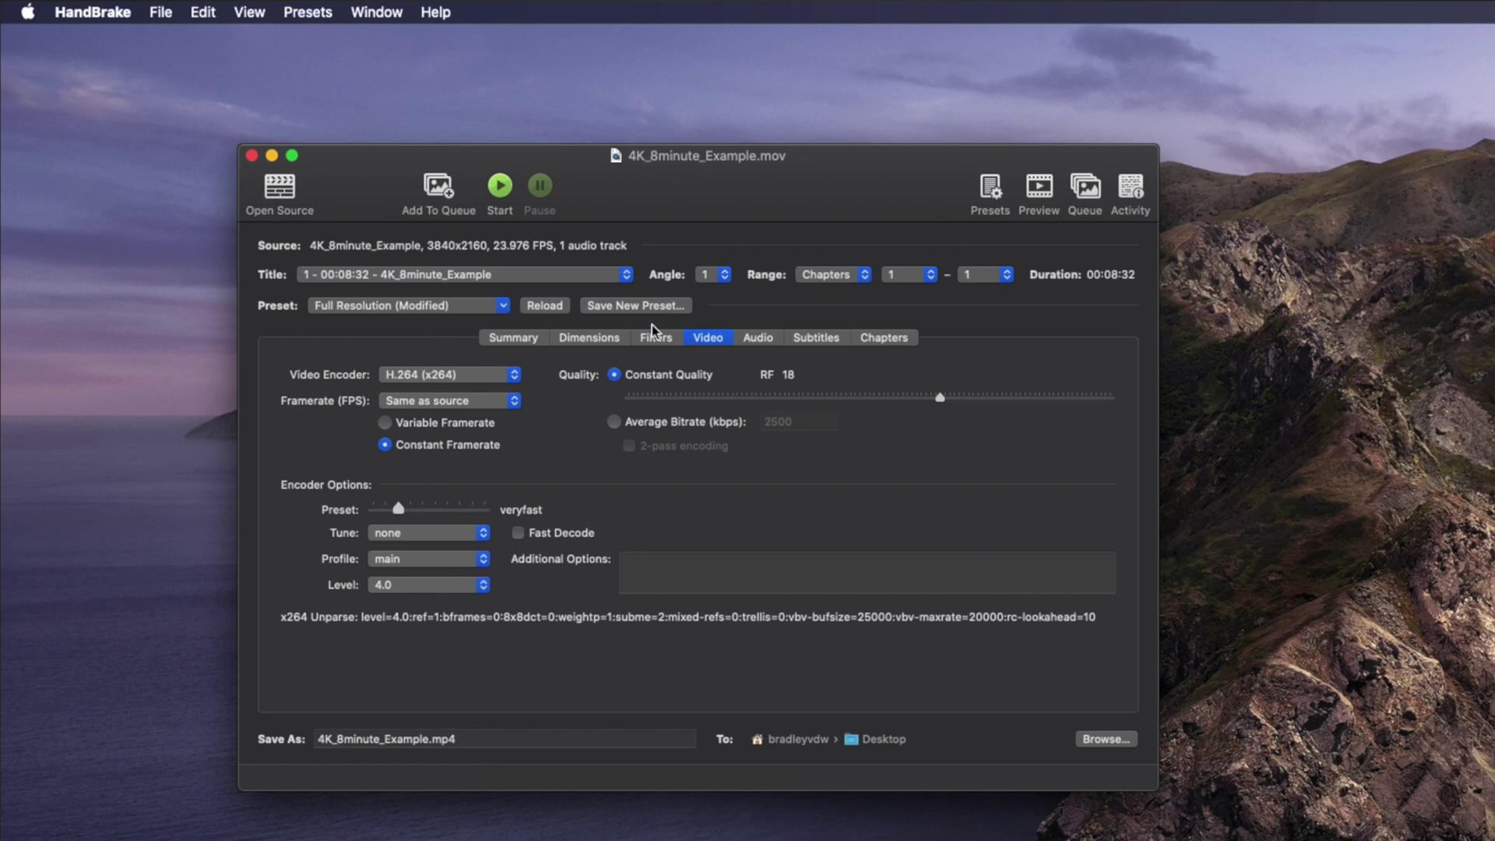
{"action": "left_click", "coordinate": [502, 189]}
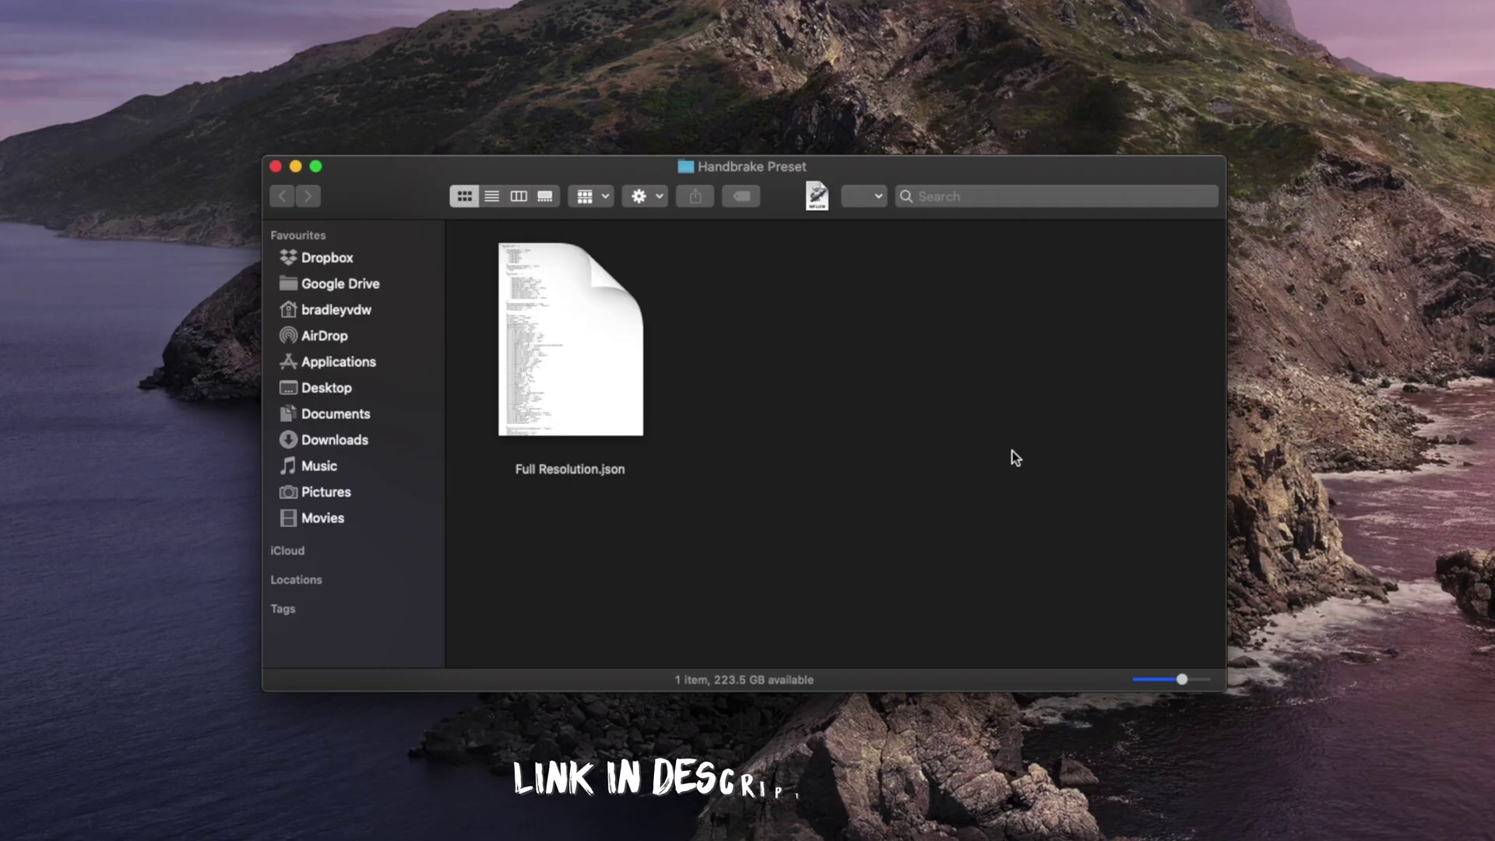
- Select the Full Resolution.json preset file in the Handbrake Preset folder
{"action": "left_click", "coordinate": [584, 350]}
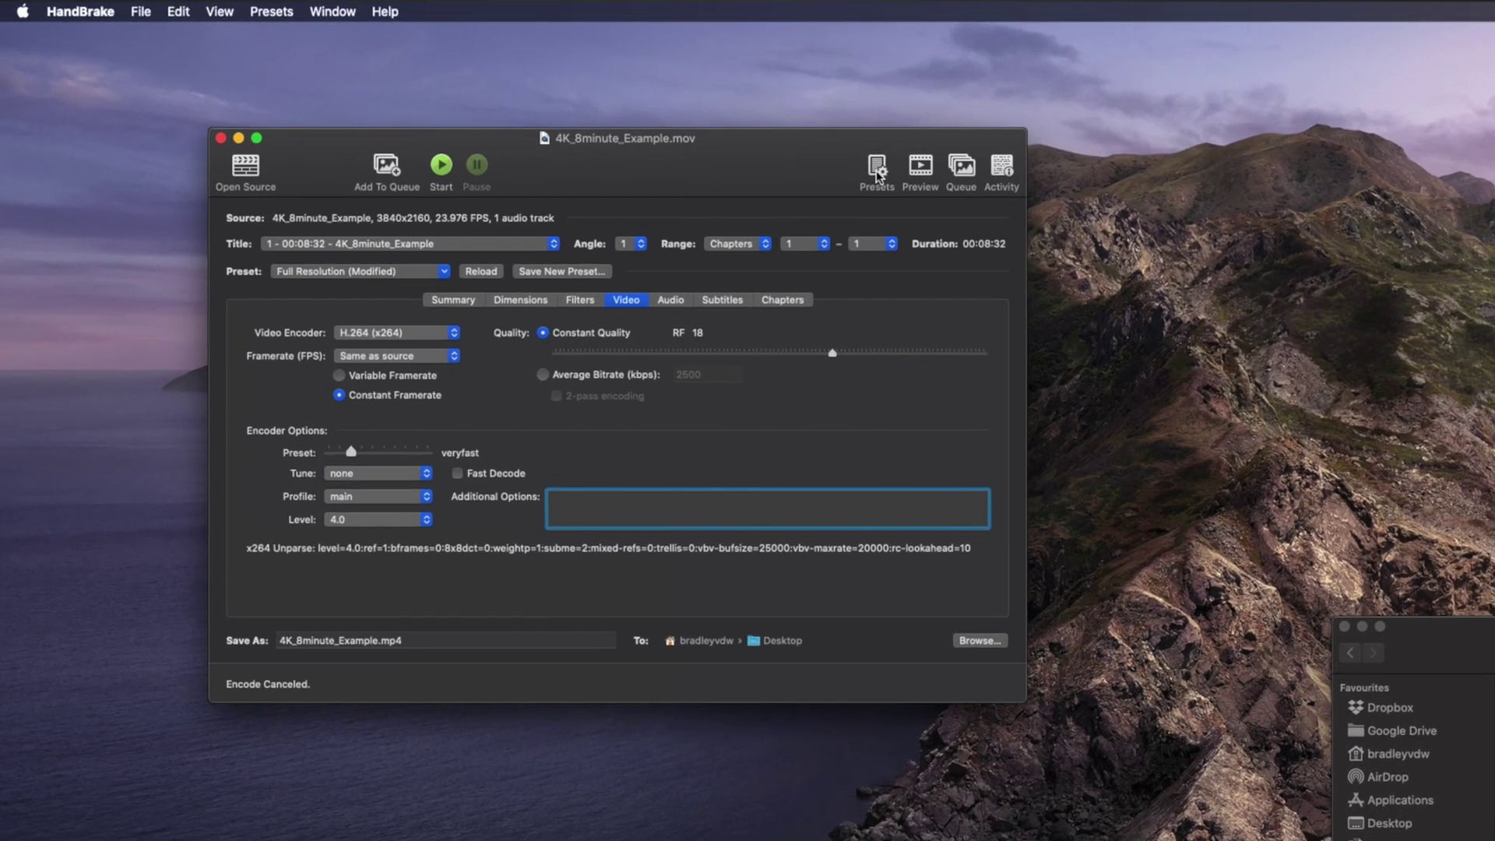
- Apply the saved Full Resolution preset from My Presets and make it the default preset
{"action": "left_click", "coordinate": [577, 114]}
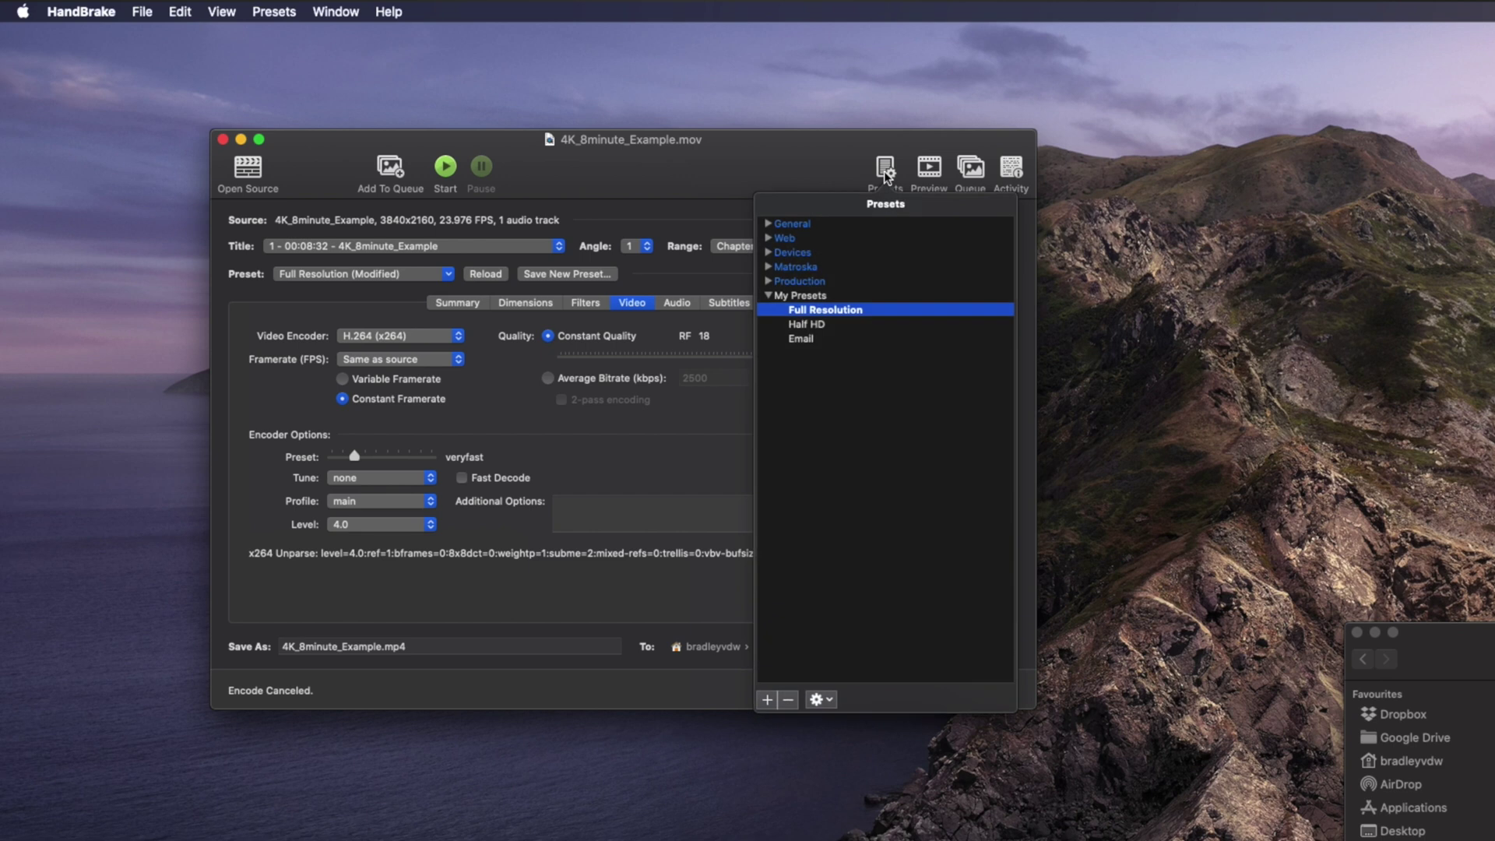
{"action": "left_click", "coordinate": [832, 697]}
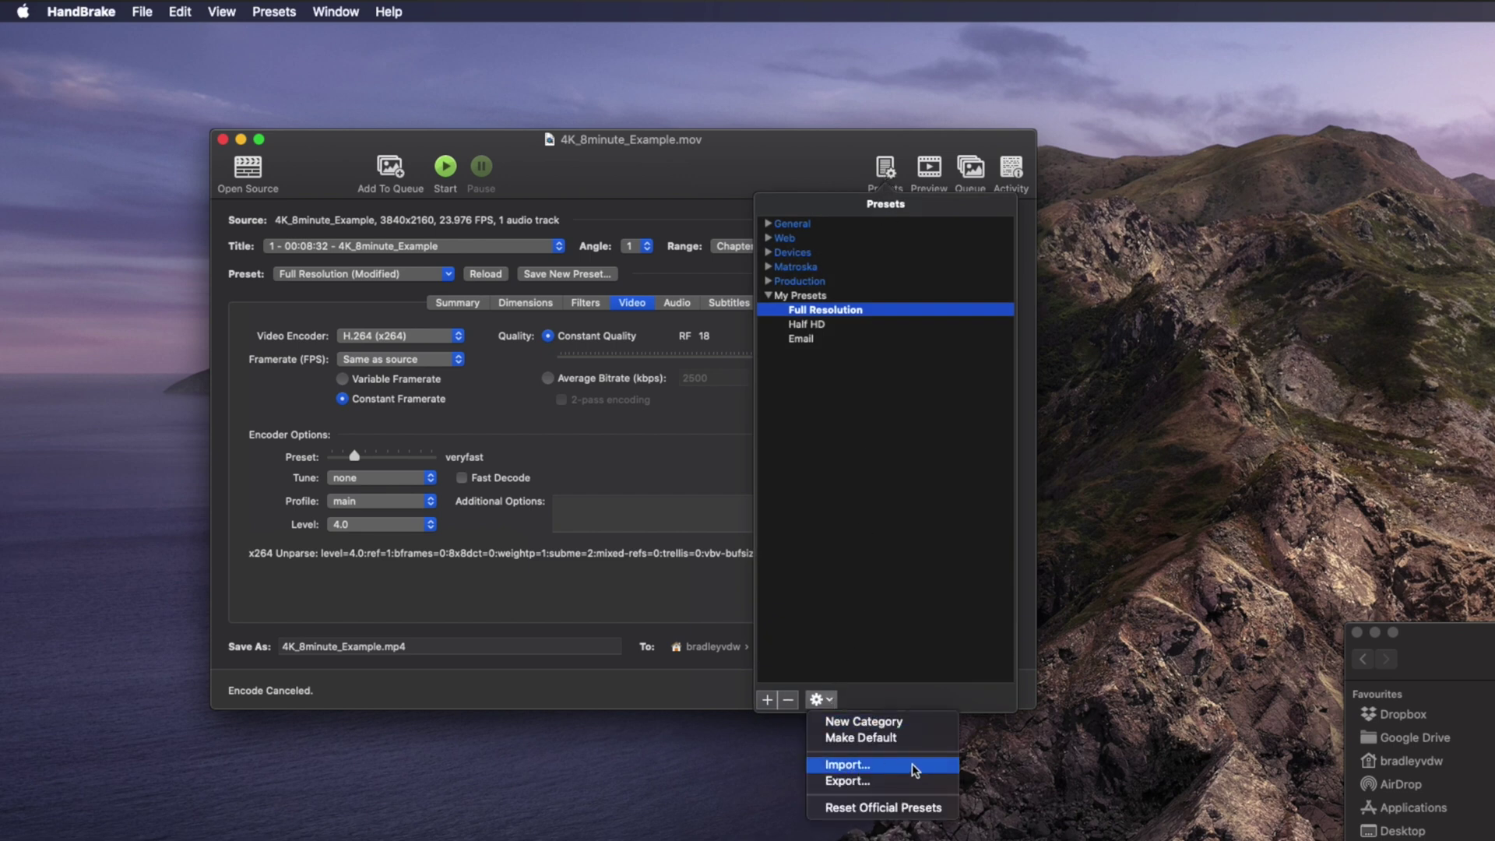
{"action": "left_click", "coordinate": [921, 586]}
{"action": "left_click", "coordinate": [840, 310]}
{"action": "left_click", "coordinate": [820, 699]}
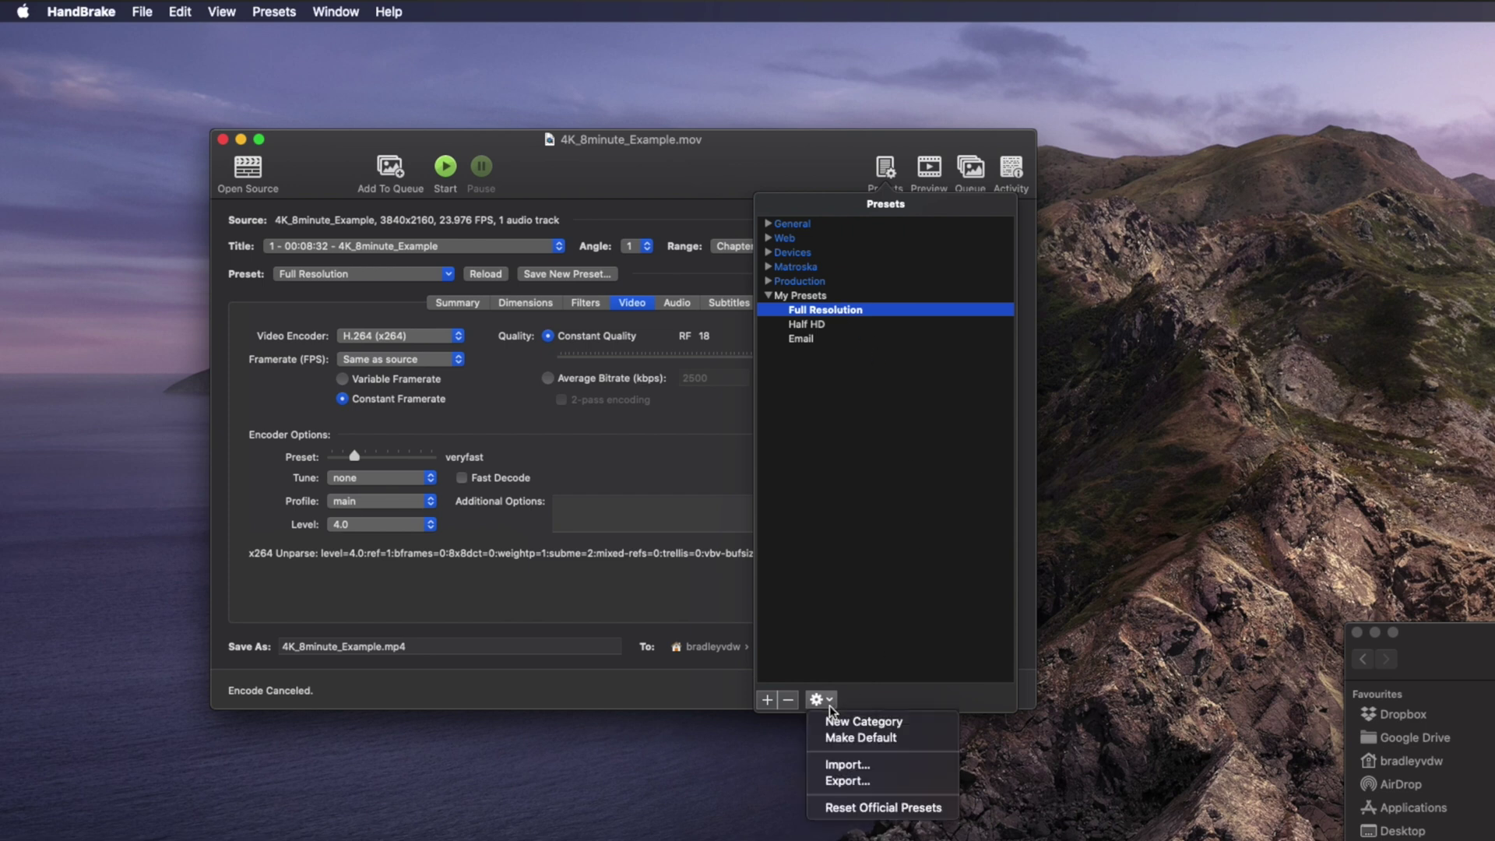
{"action": "left_click", "coordinate": [922, 744]}
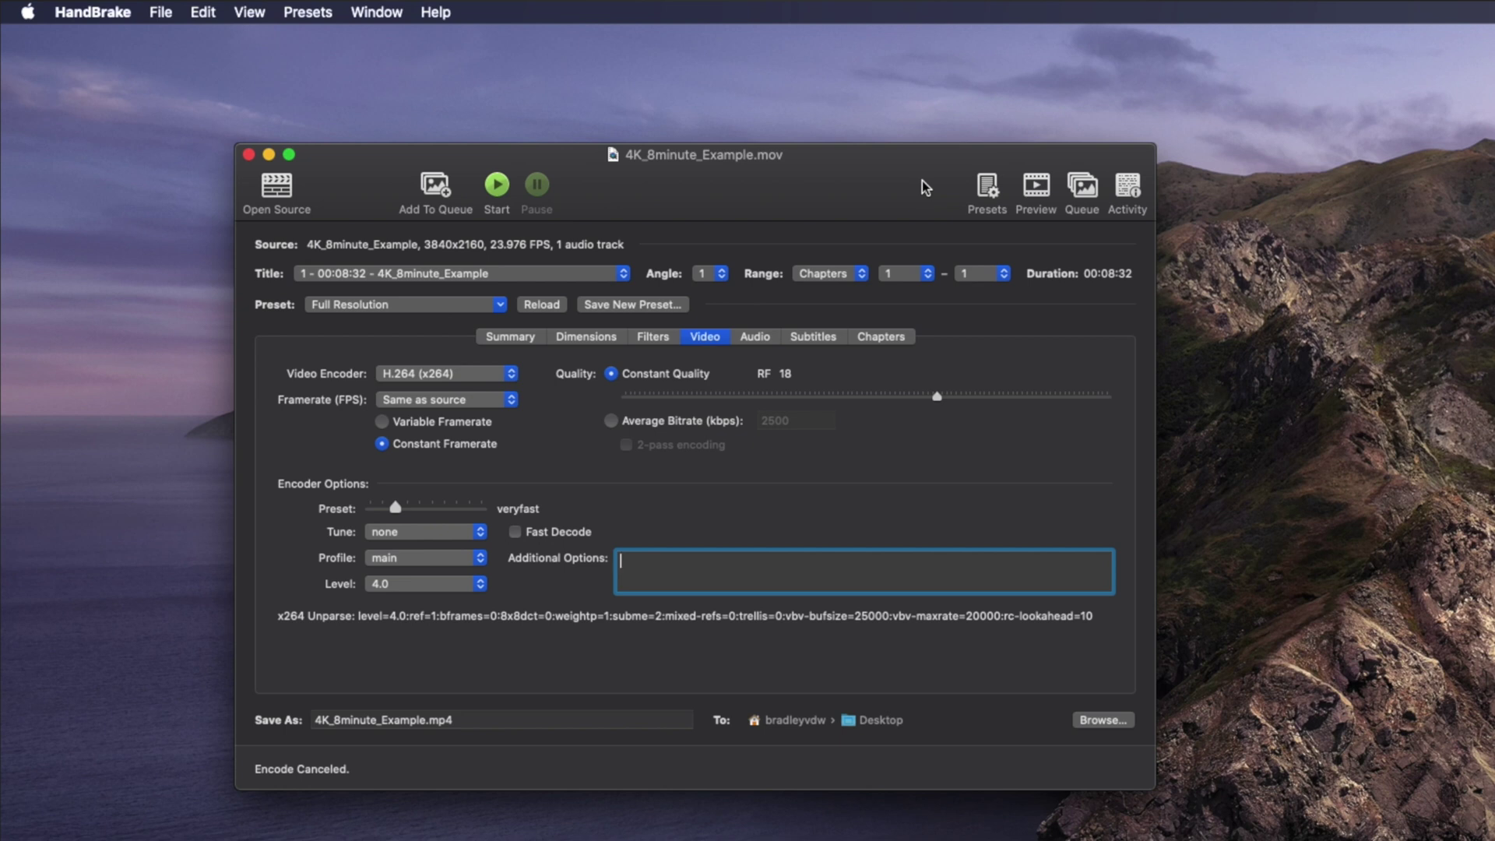
- Lower constant quality to RF 24, then open the Batch folder of clips in Finder
{"action": "left_click_drag", "start_coordinate": [936, 395], "coordinate": [840, 394]}
{"action": "left_click", "coordinate": [985, 189]}
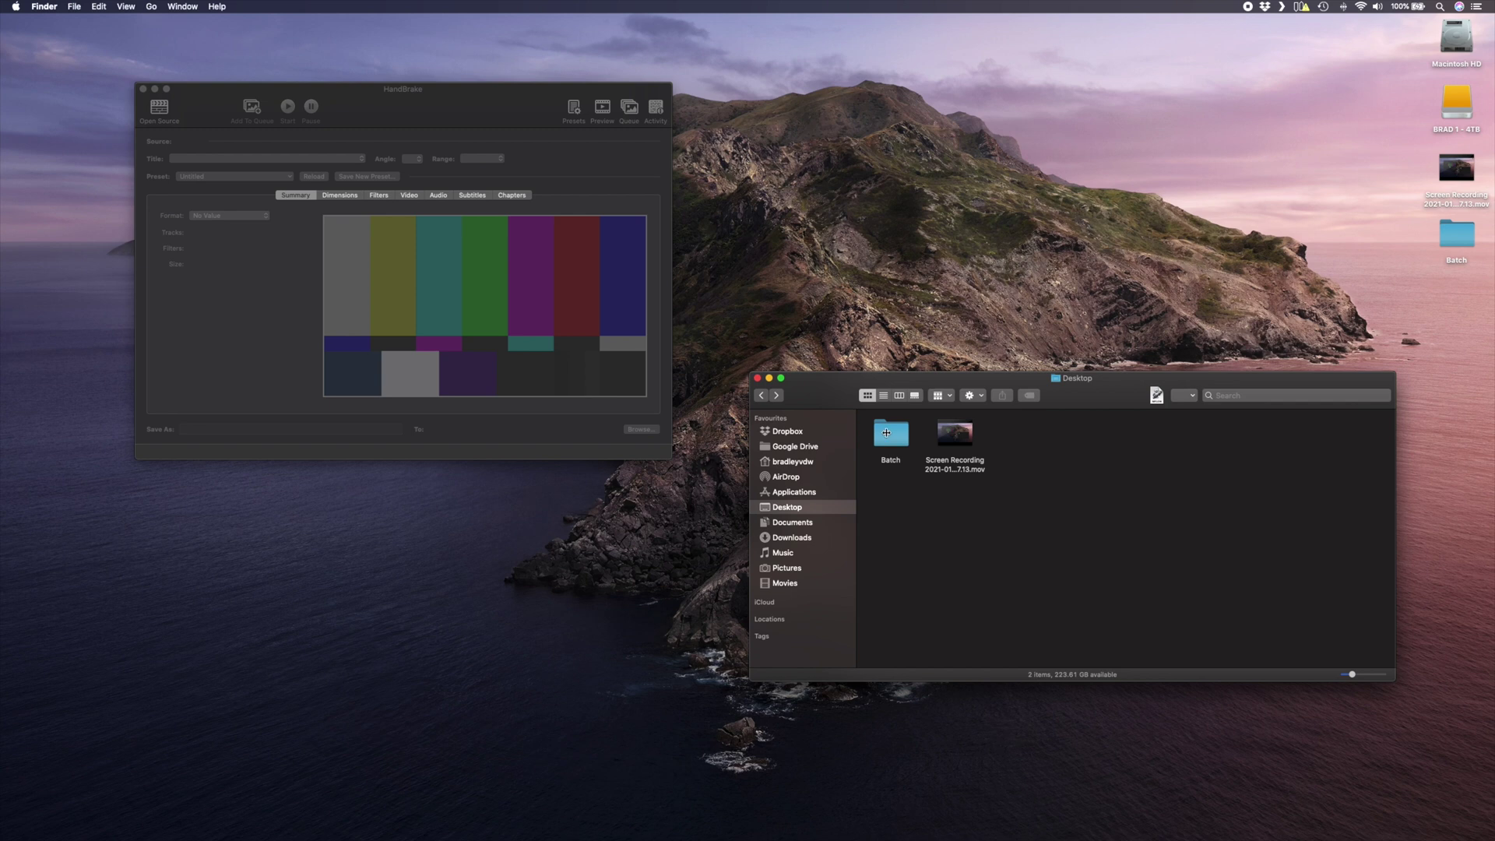
{"action": "double_click", "coordinate": [886, 433]}
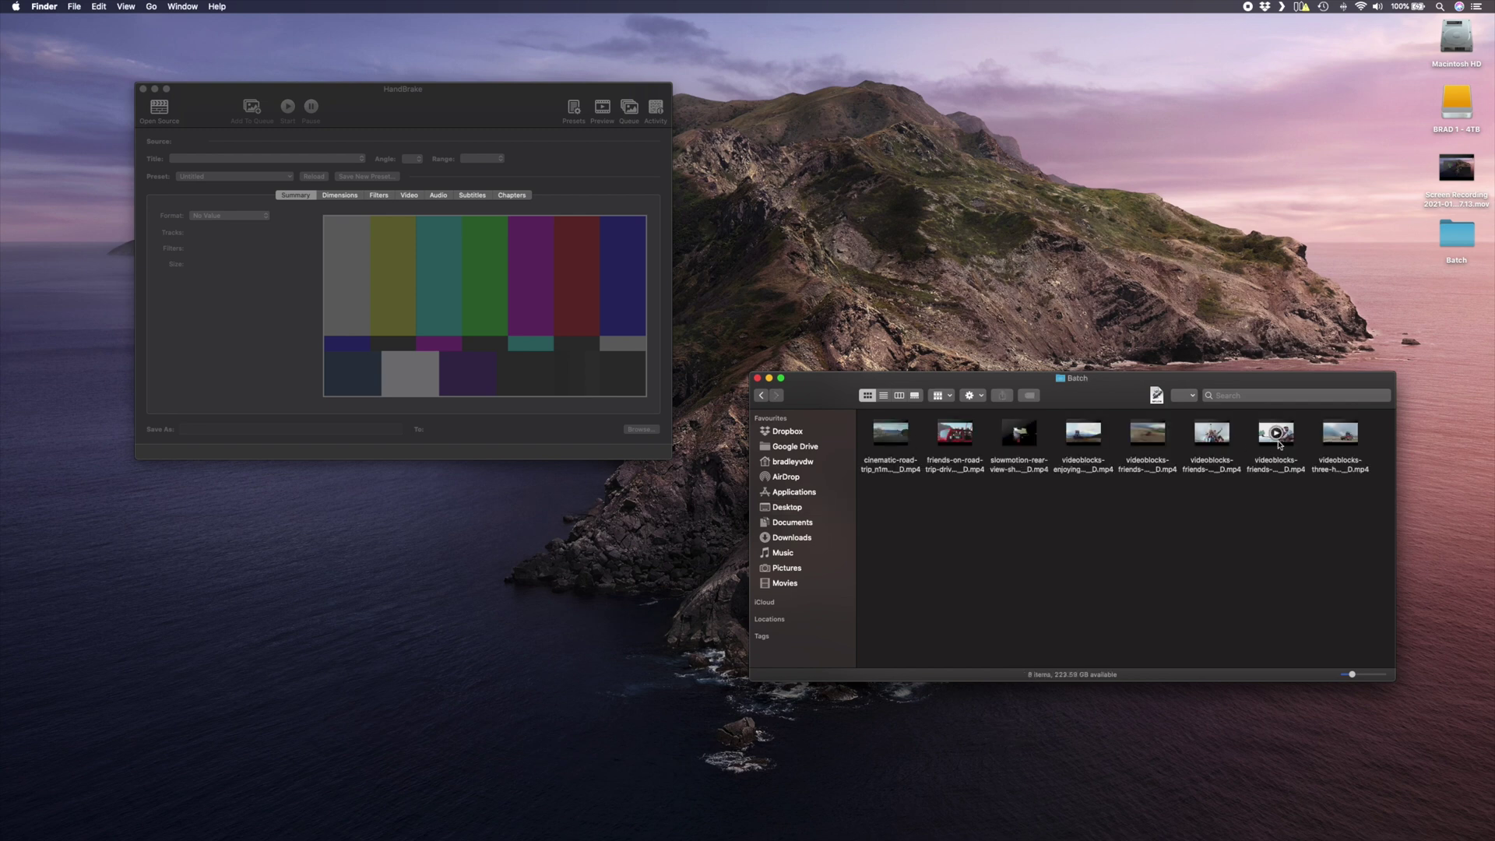
- Load the Batch folder into HandBrake, queue title 1, then remove that single queued job
{"action": "left_click", "coordinate": [763, 398]}
{"action": "left_click_drag", "start_coordinate": [888, 433], "coordinate": [601, 311]}
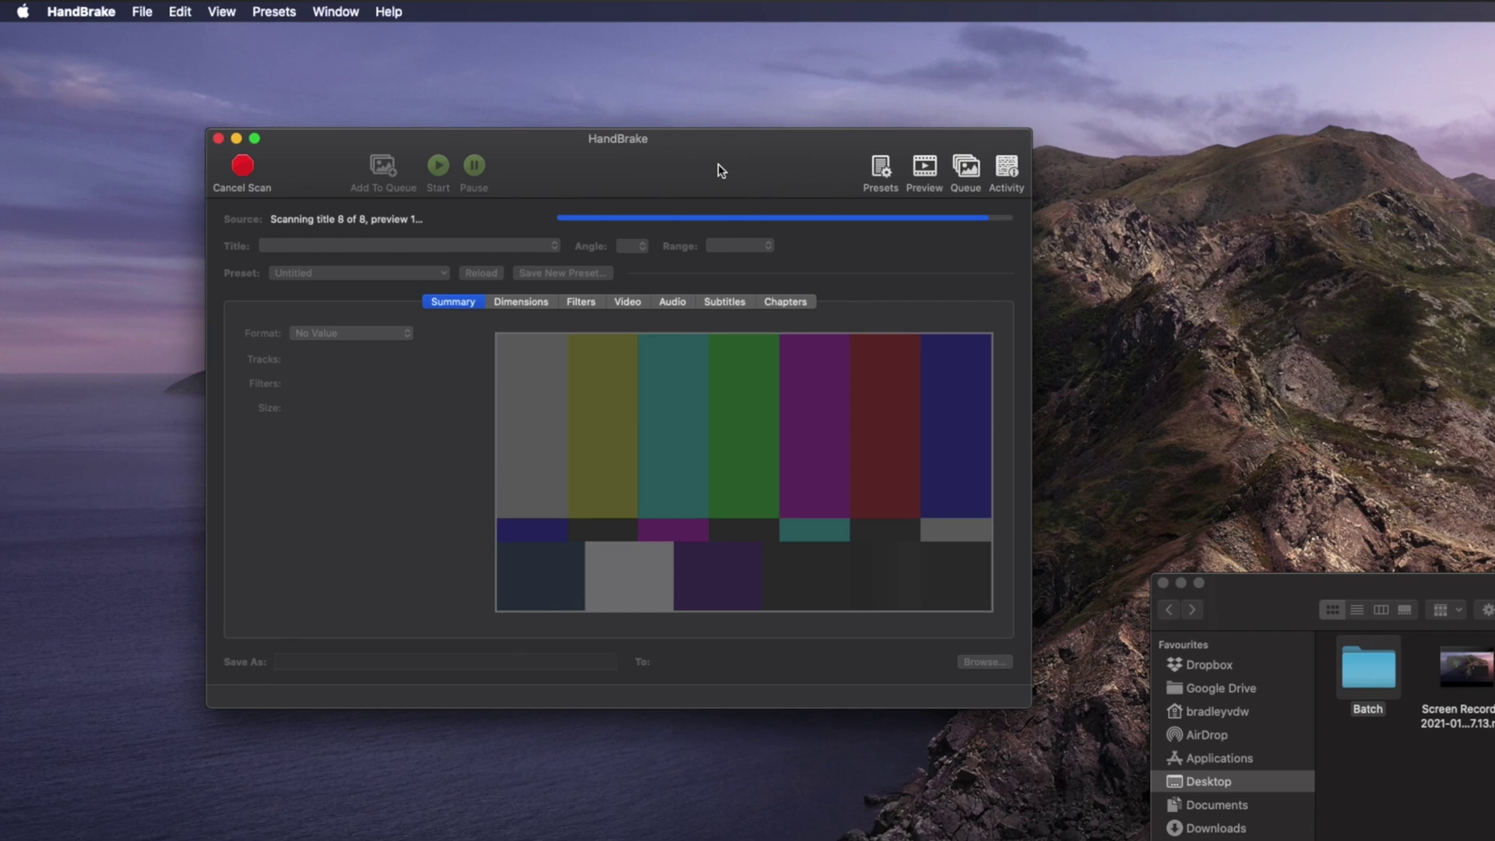
{"action": "left_click", "coordinate": [500, 245]}
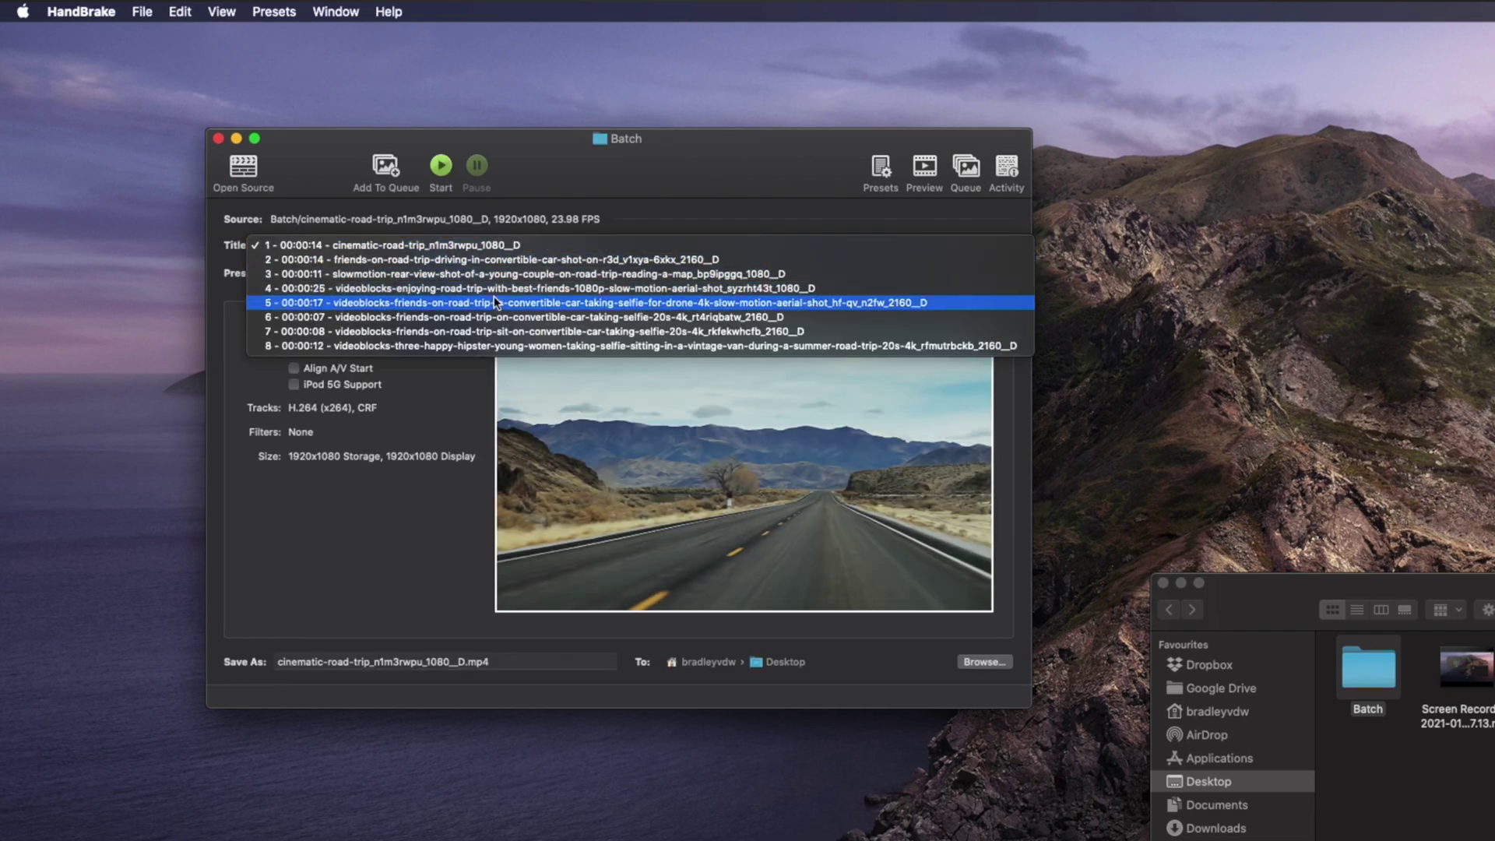
{"action": "left_click", "coordinate": [490, 246]}
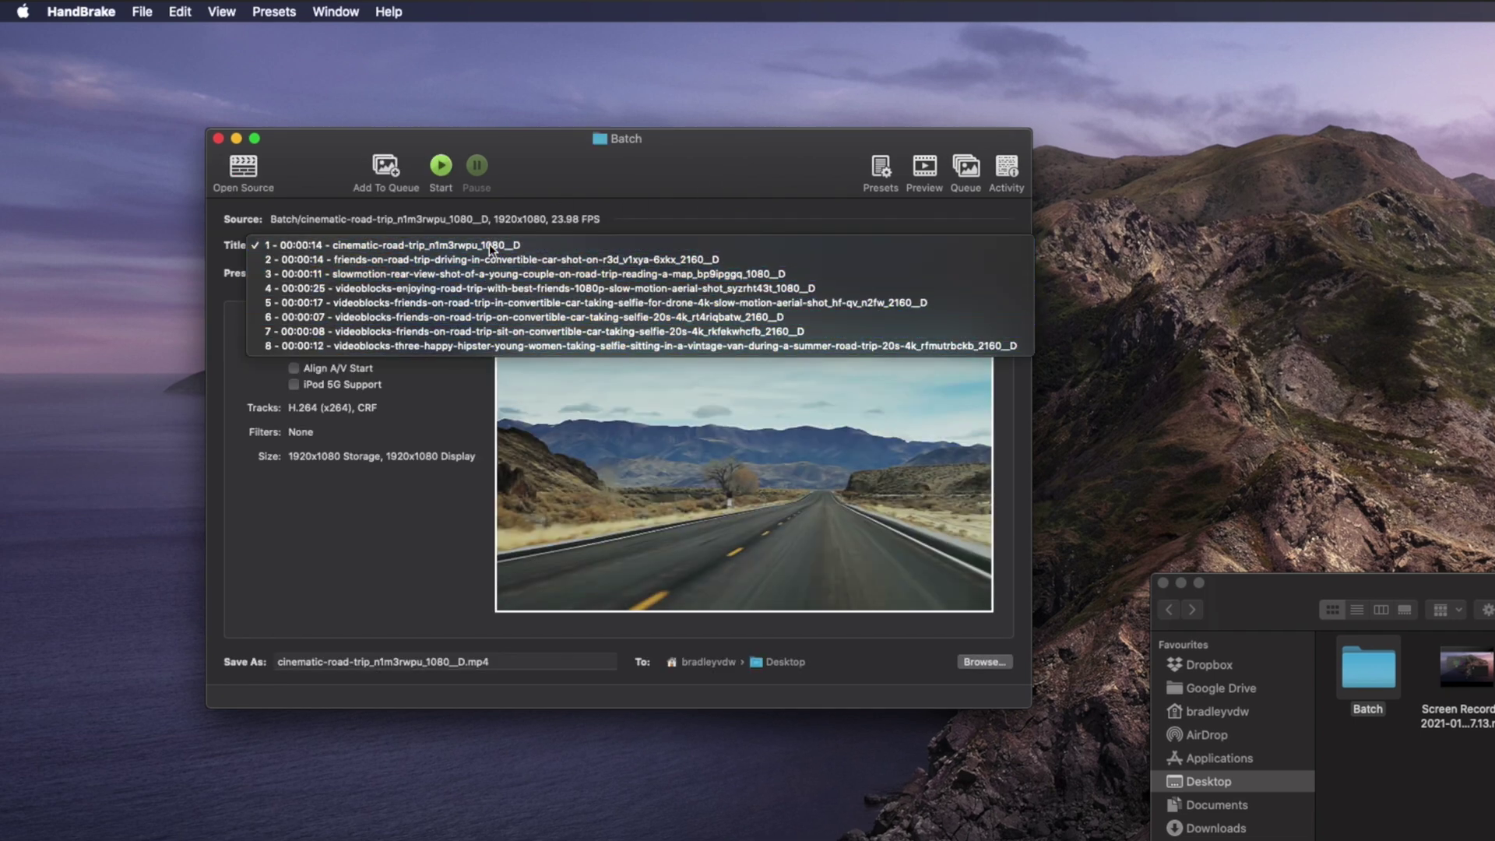
{"action": "left_click", "coordinate": [393, 175]}
{"action": "left_click", "coordinate": [966, 168]}
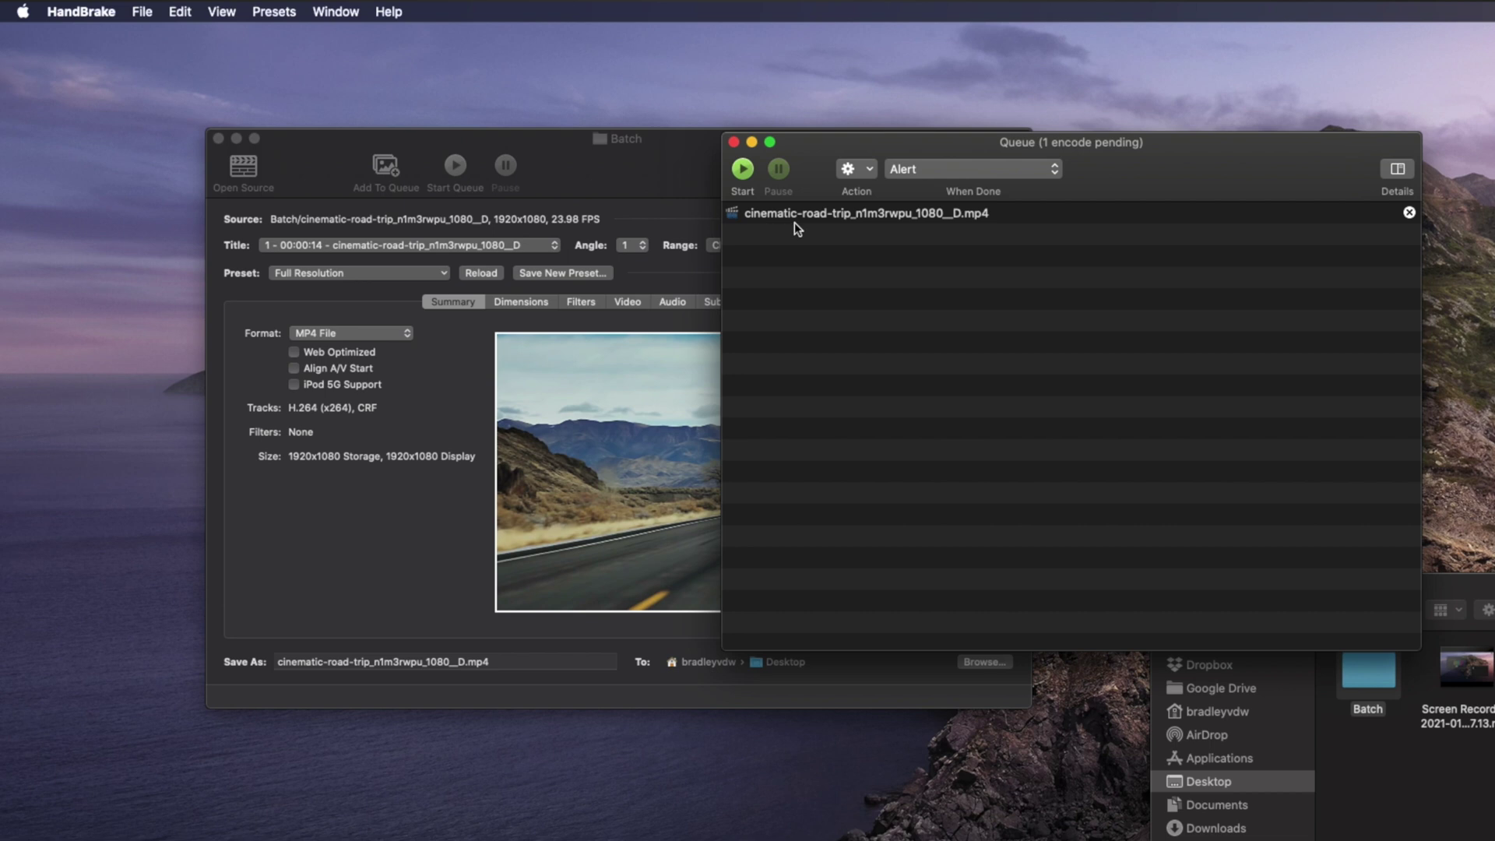
{"action": "left_click", "coordinate": [1409, 213]}
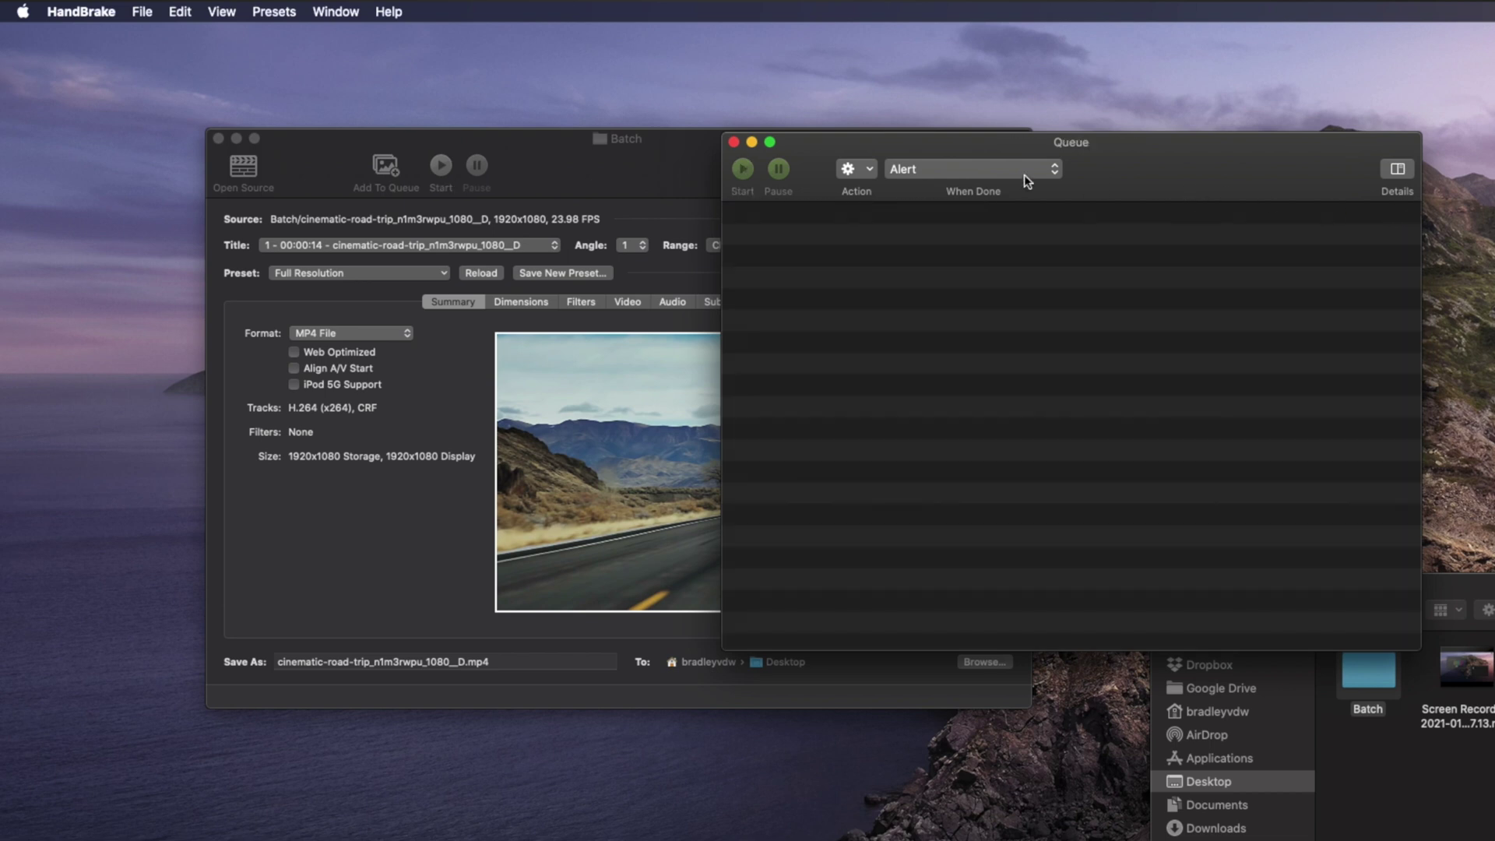
{"action": "left_click", "coordinate": [734, 143]}
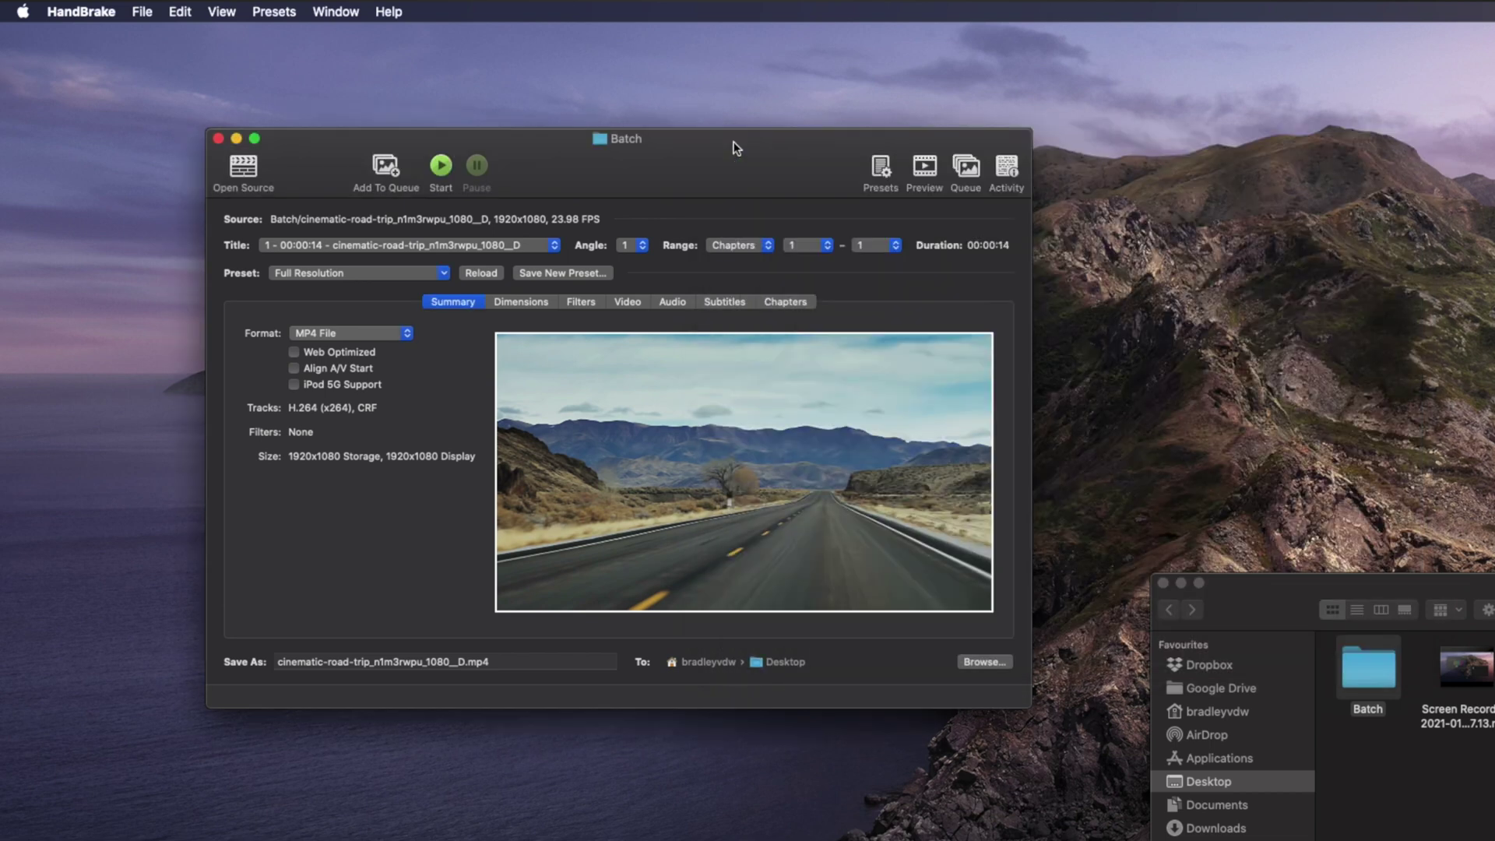
- Add all the scanned Batch titles to the queue with Add Titles To Queue
{"action": "left_click", "coordinate": [155, 9]}
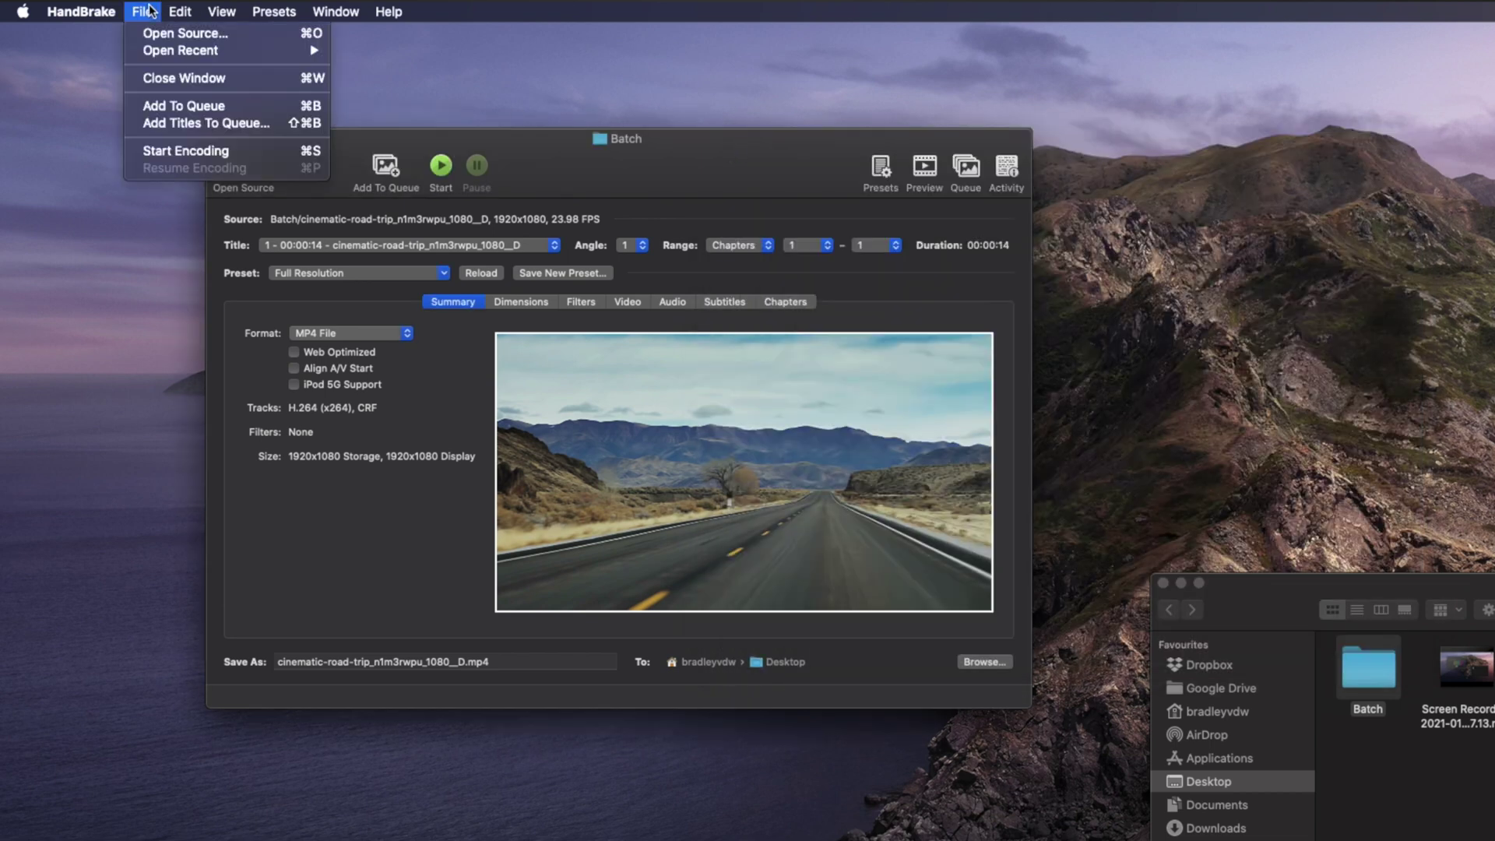
{"action": "left_click", "coordinate": [276, 127]}
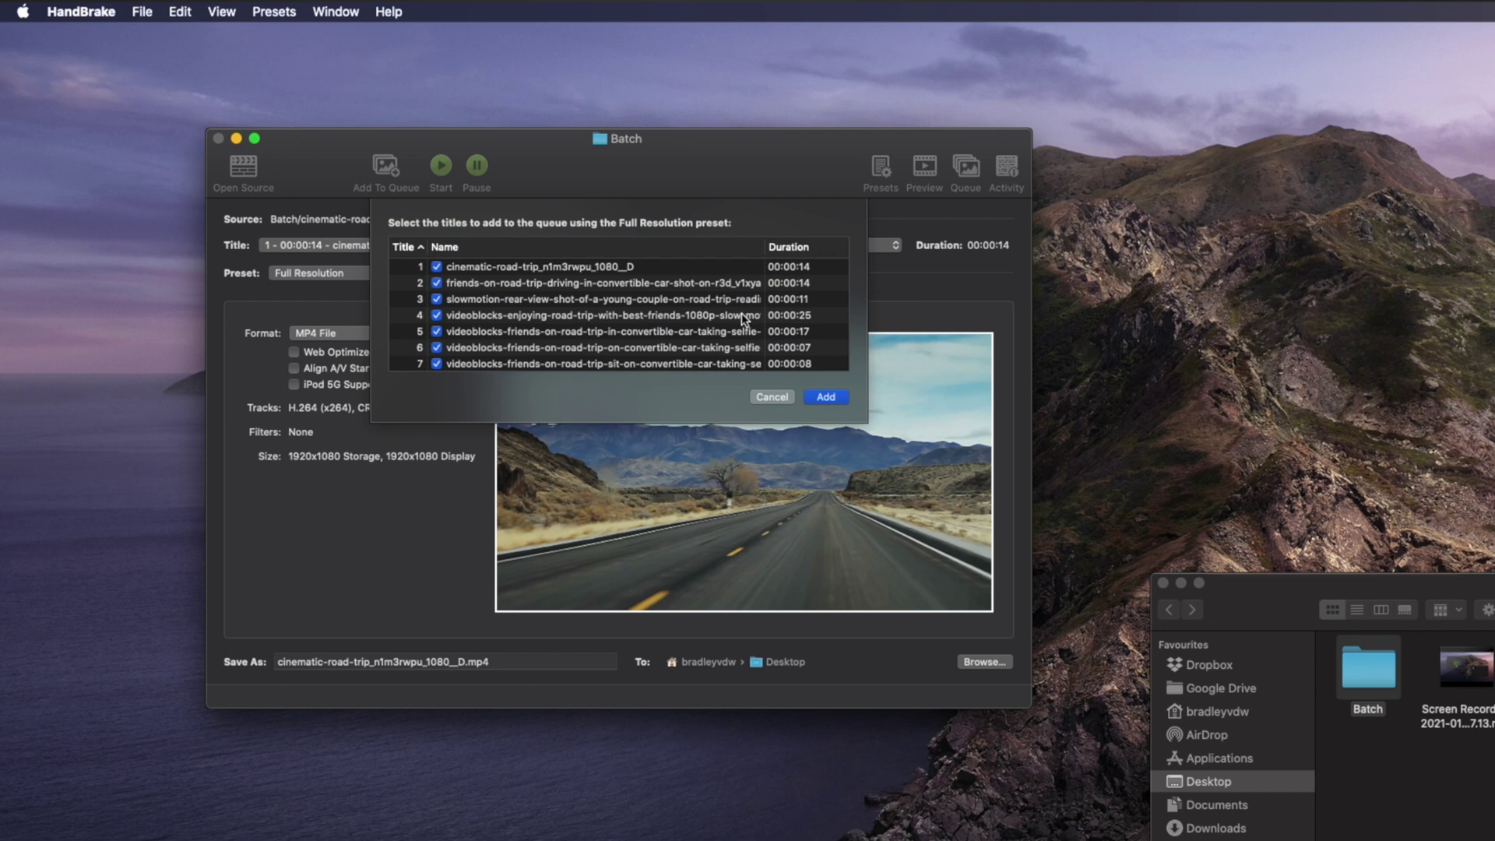
{"action": "left_click", "coordinate": [821, 398]}
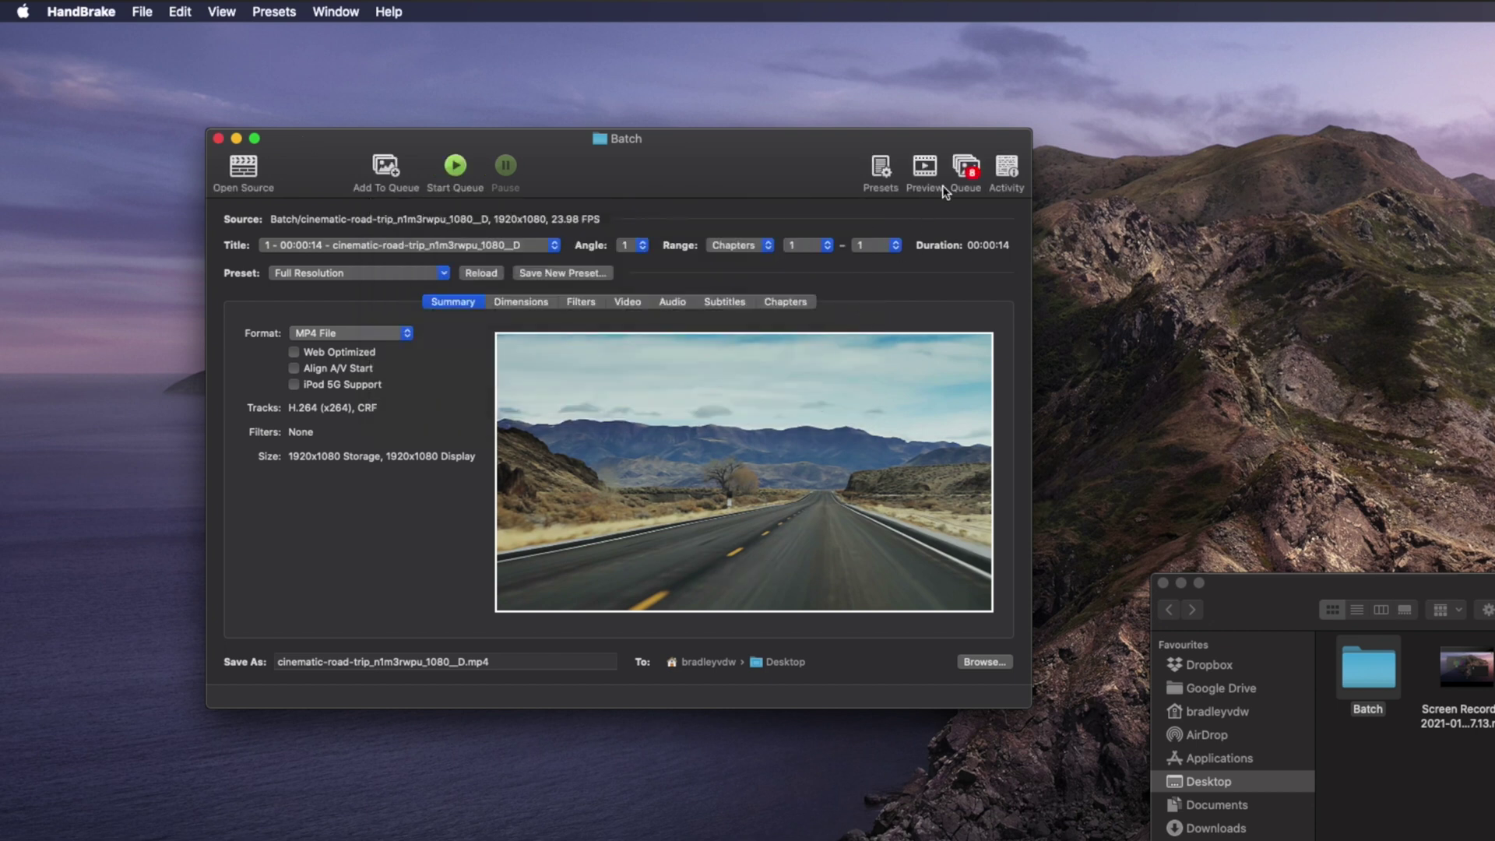